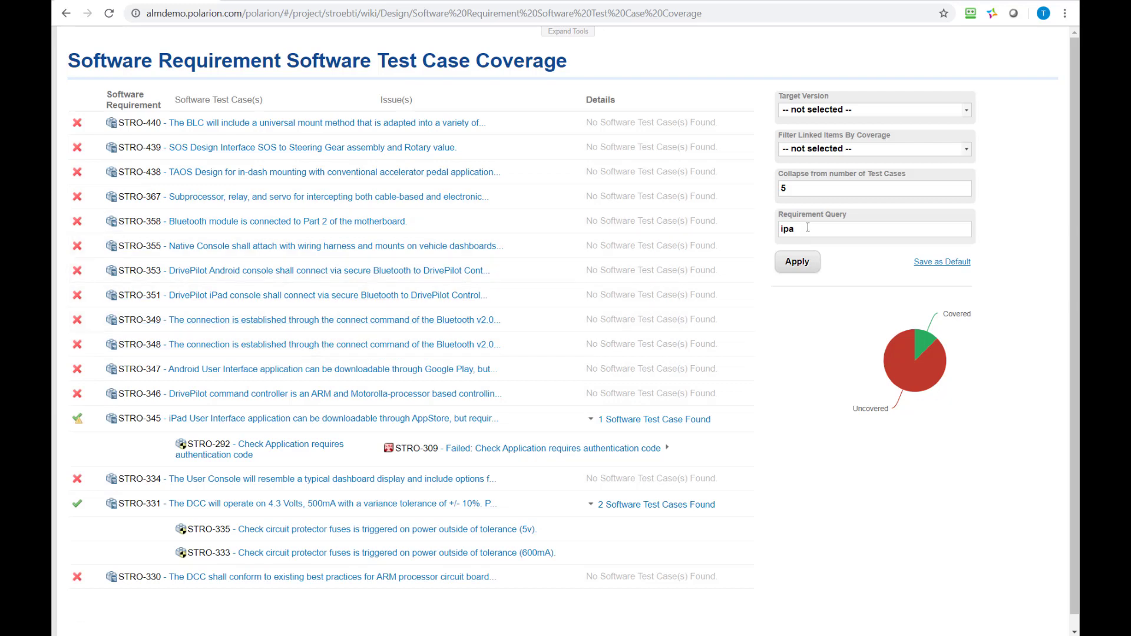
- Filter the coverage report with Requirement Query 'ipad', leaving only STRO-351 and STRO-345
click(836, 231)
text(ipad)
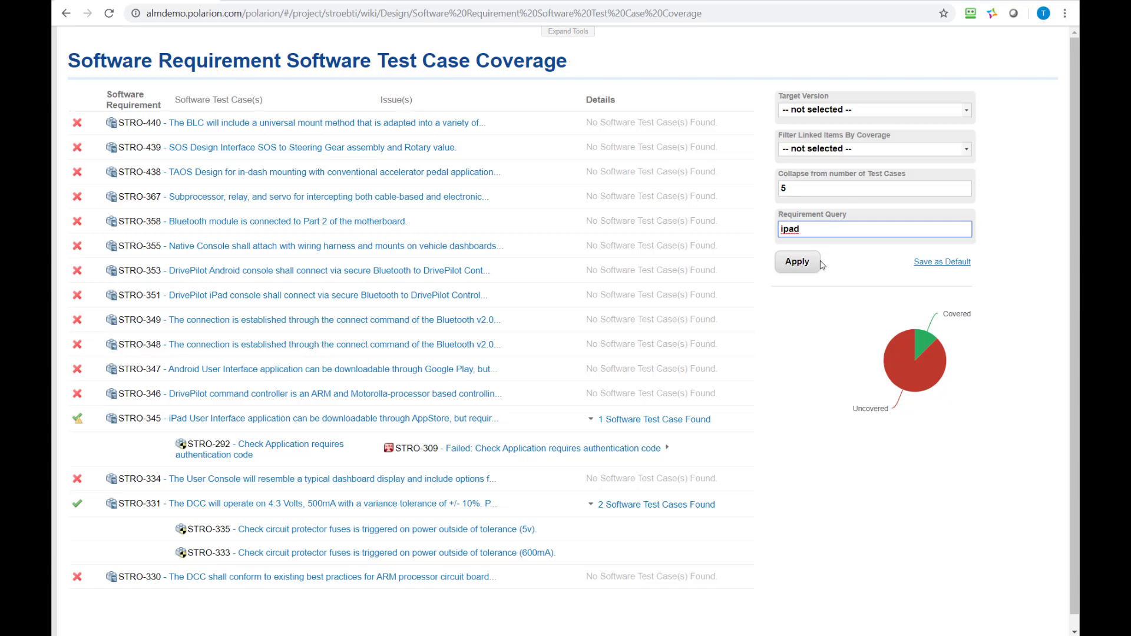
click(806, 263)
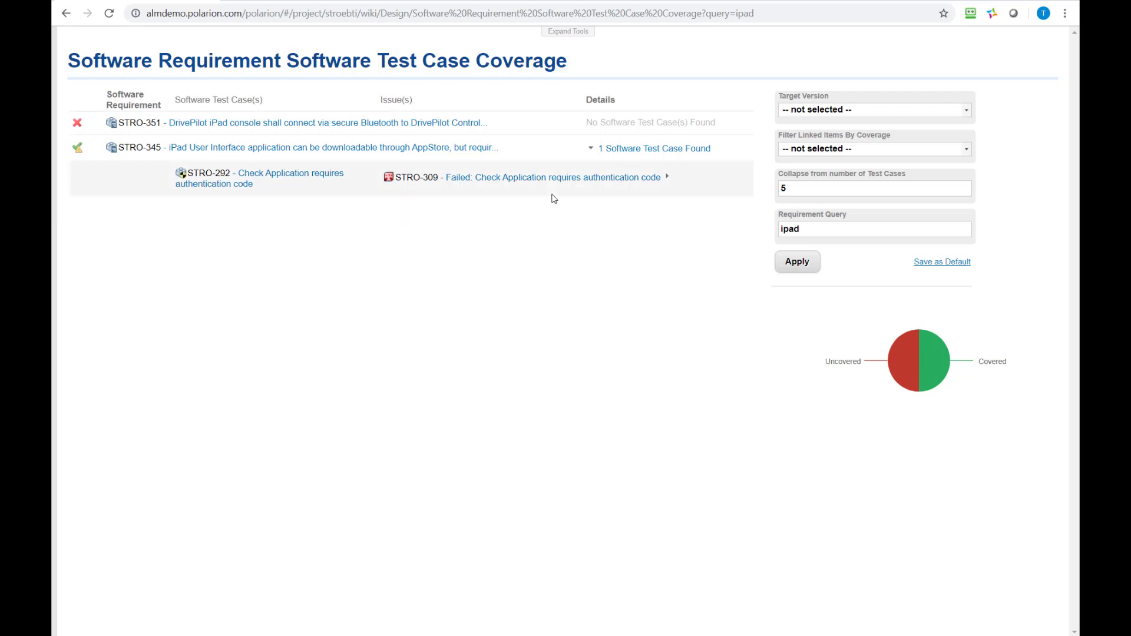
- Put the coverage page into edit mode, widen the page area and select the coverage table widget
click(567, 31)
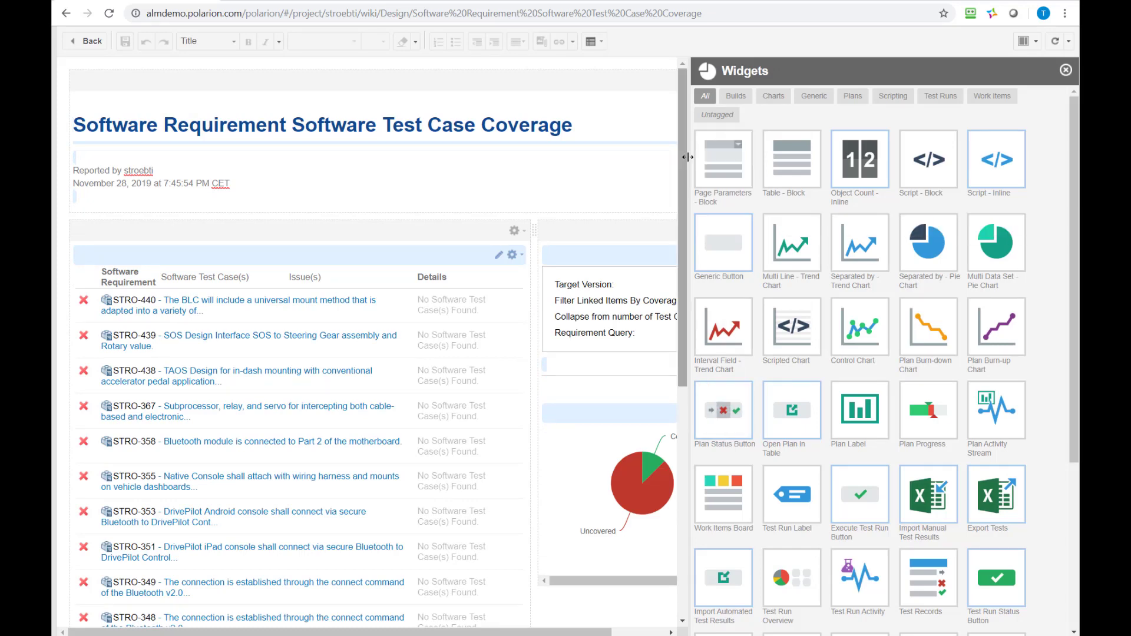
drag(690, 157, 832, 159)
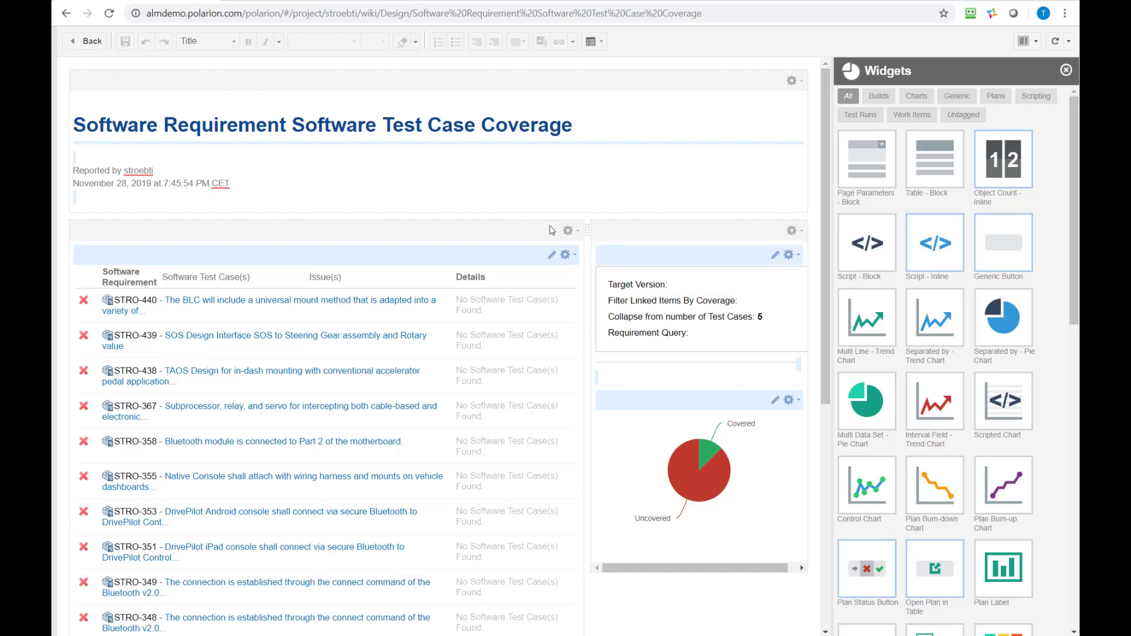
key(ctrl+a)
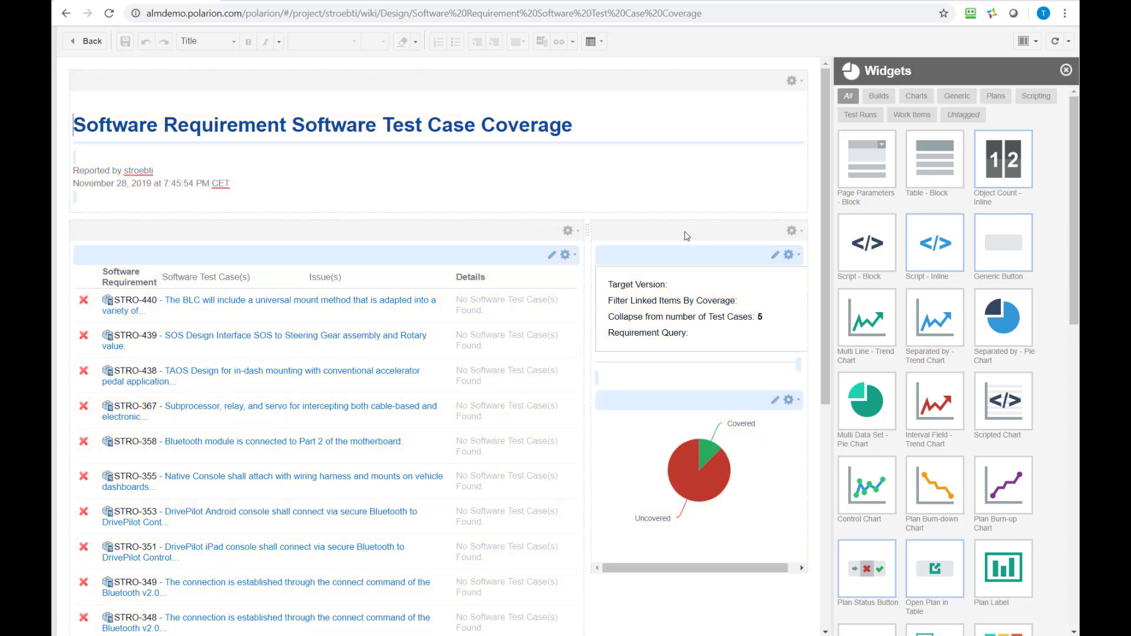
click(686, 236)
click(462, 260)
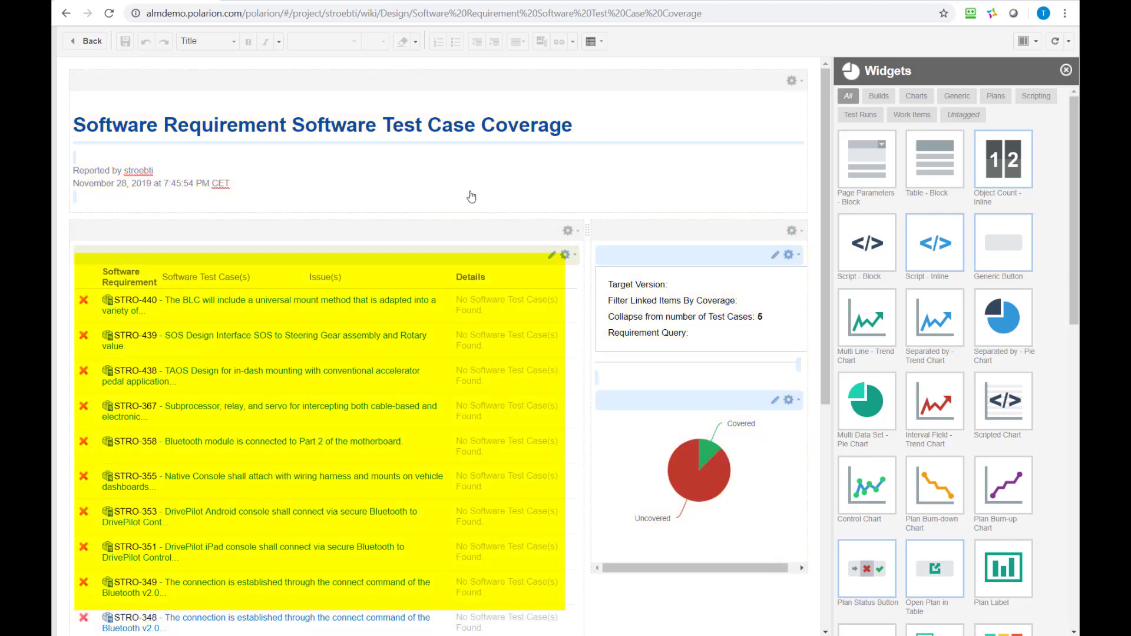
- View the coverage table and pie chart widget parameters, then return to the Widgets palette
double_click(275, 259)
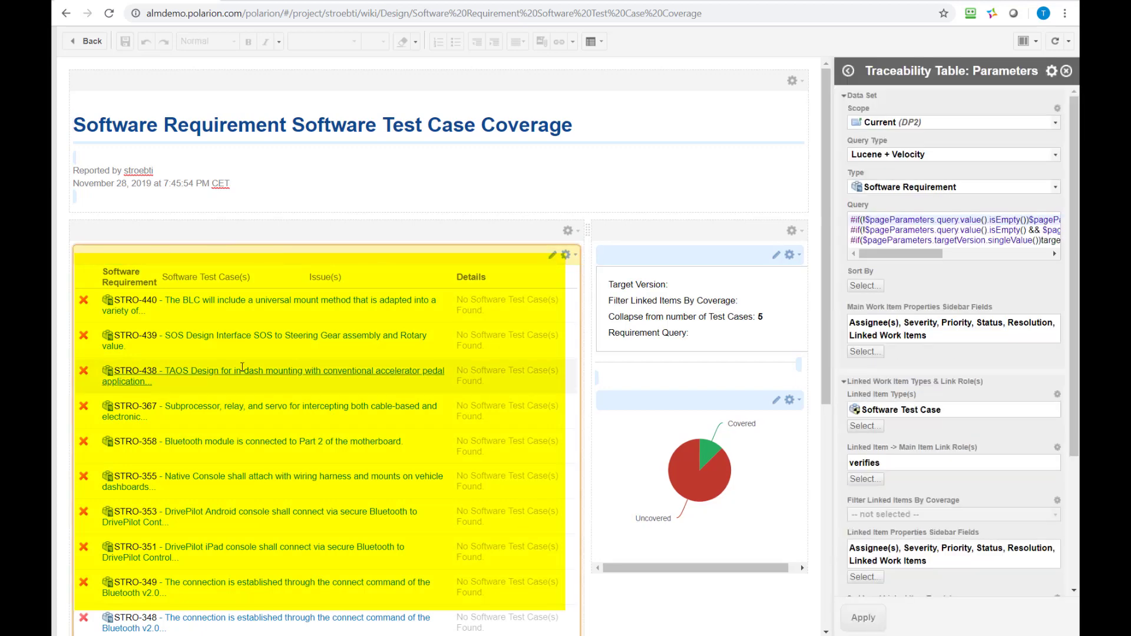
double_click(709, 405)
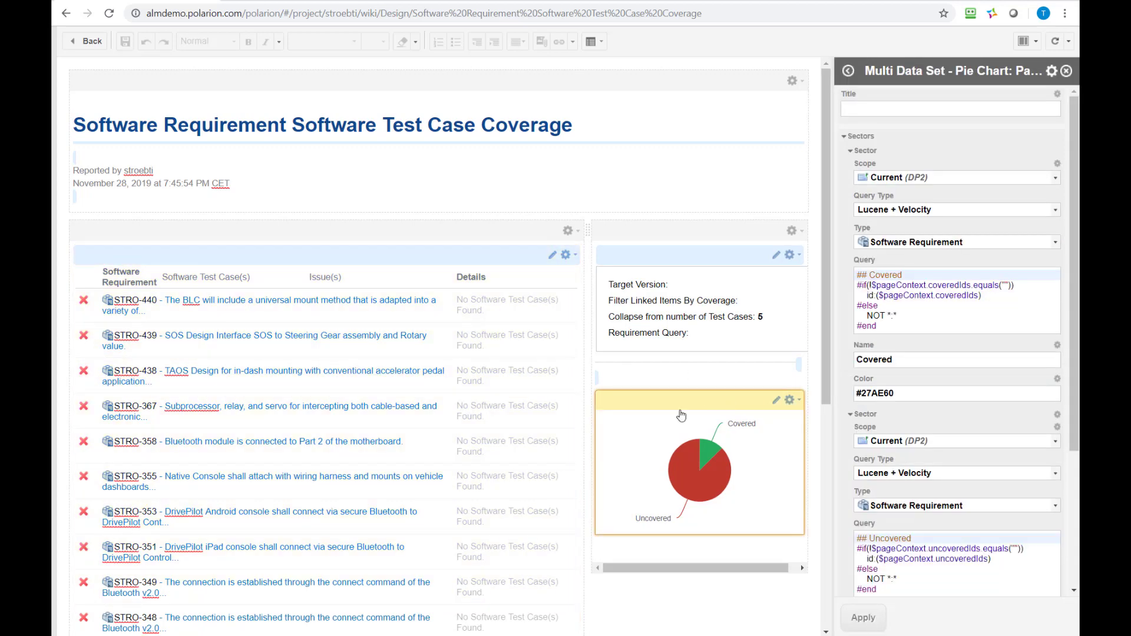
click(217, 202)
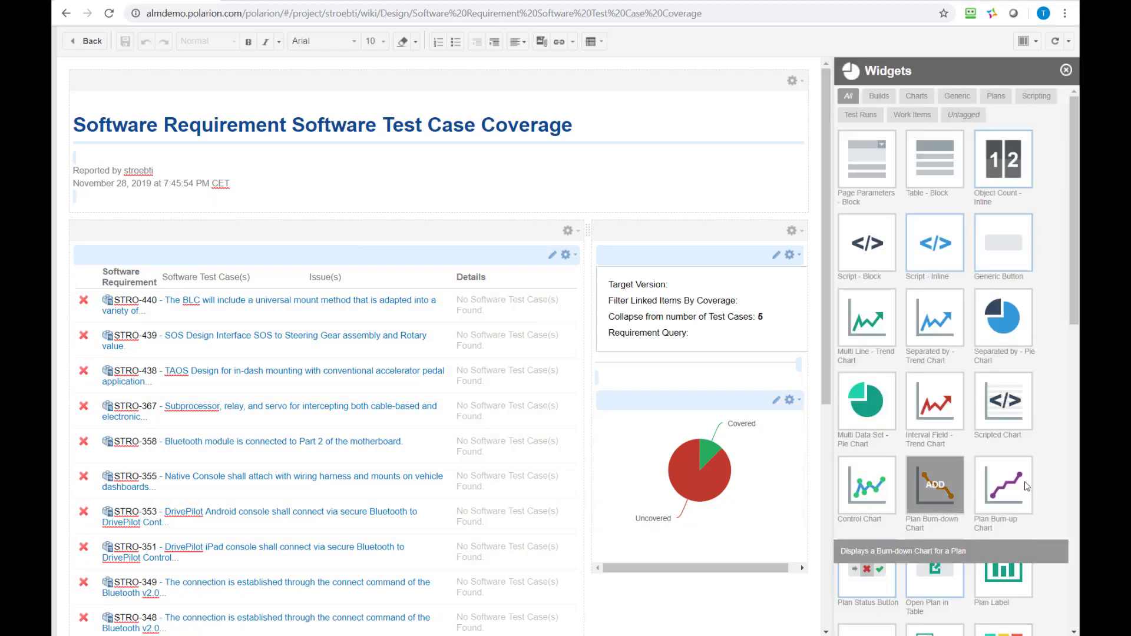
mouse_move(995, 253)
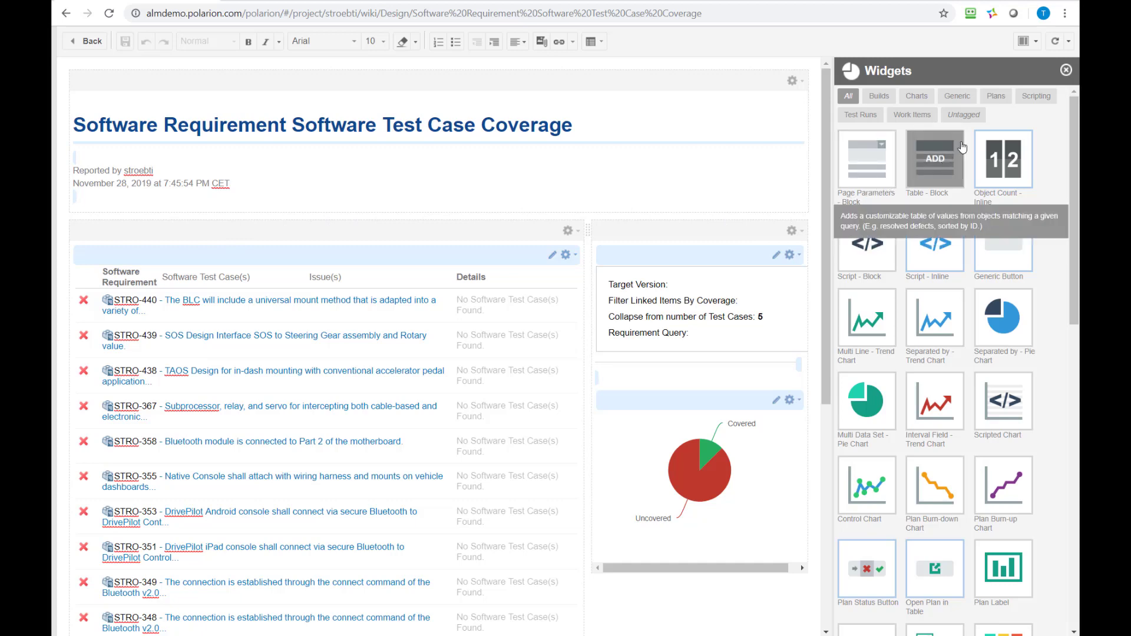
- Show the Page Parameters sidebar and review the coverage filter options, leaving it unset
click(1031, 49)
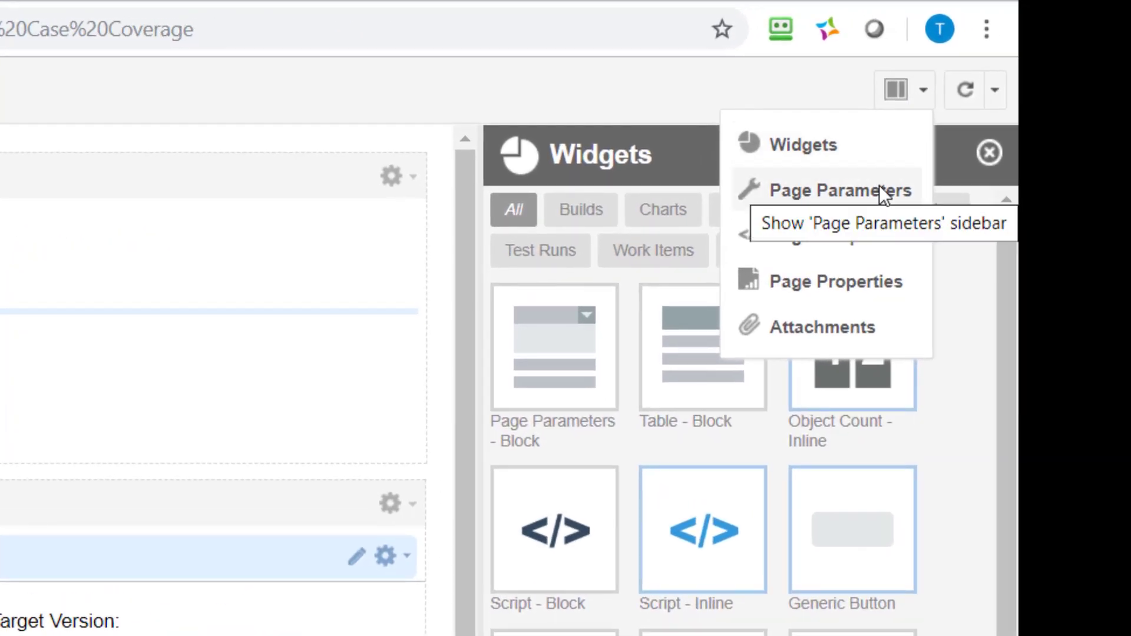
click(879, 188)
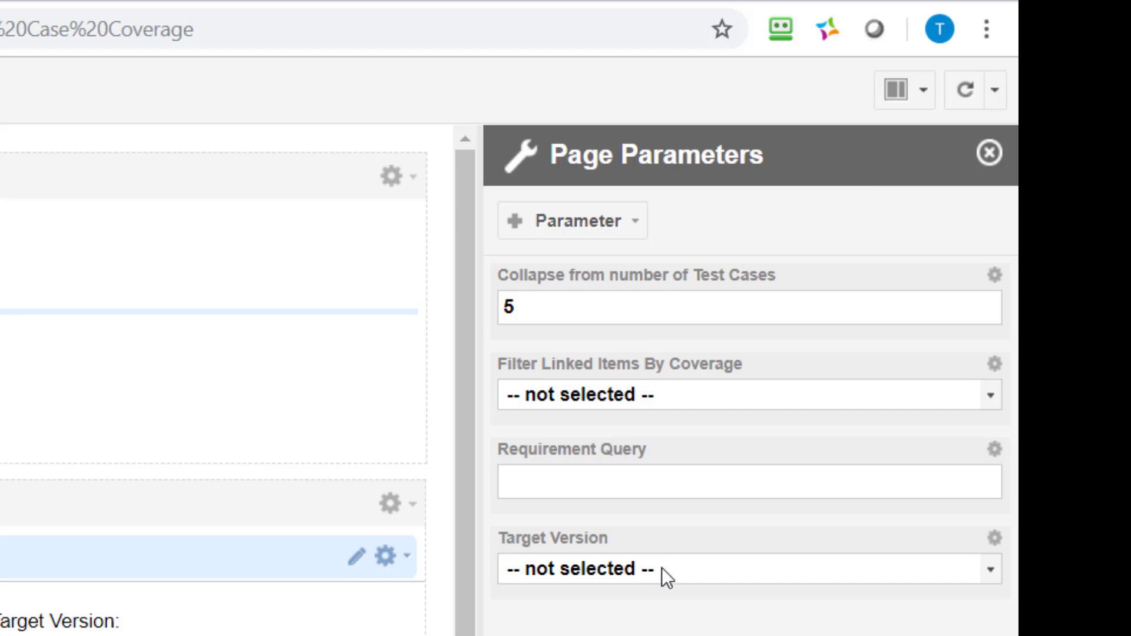
click(647, 394)
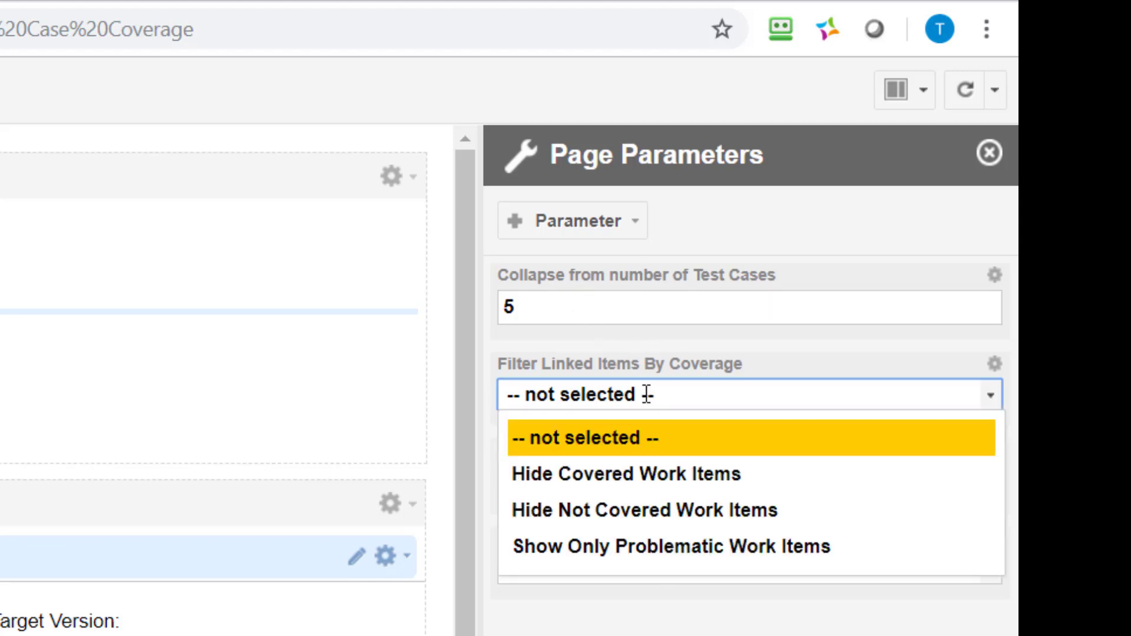
click(631, 437)
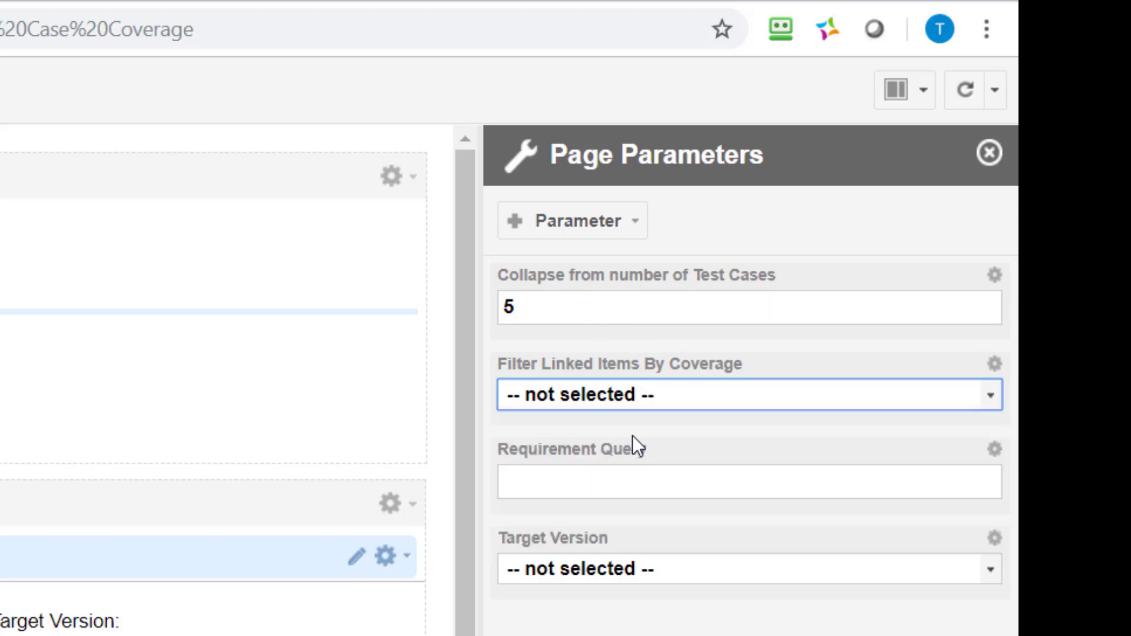
- Review the Requirement Query saved-query suggestions and addable parameter types without changing anything
click(581, 481)
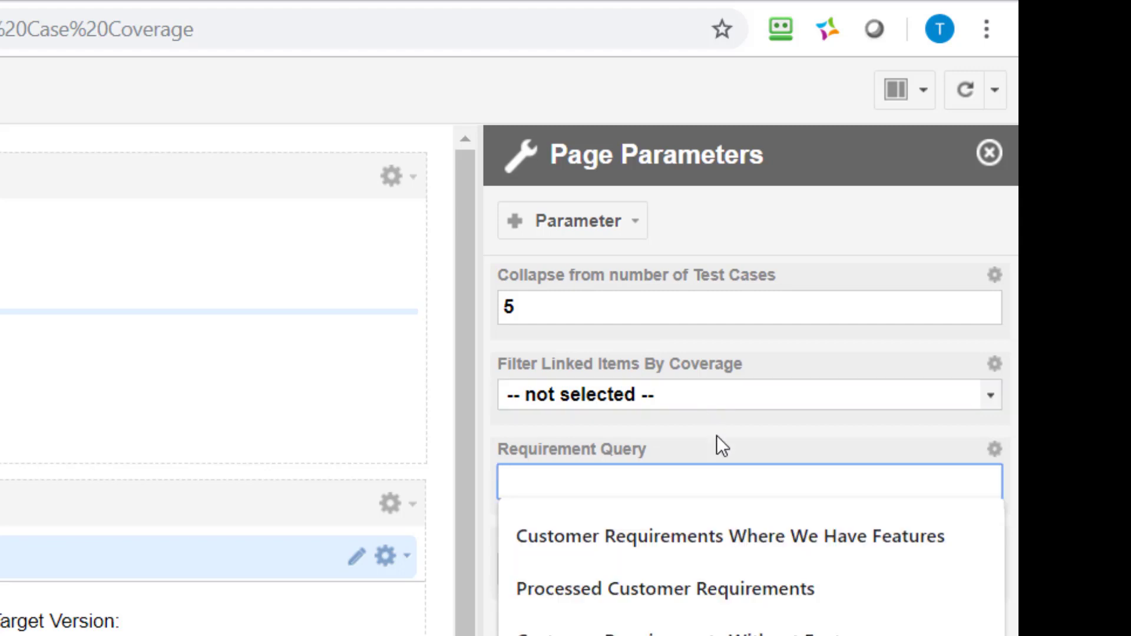
click(677, 433)
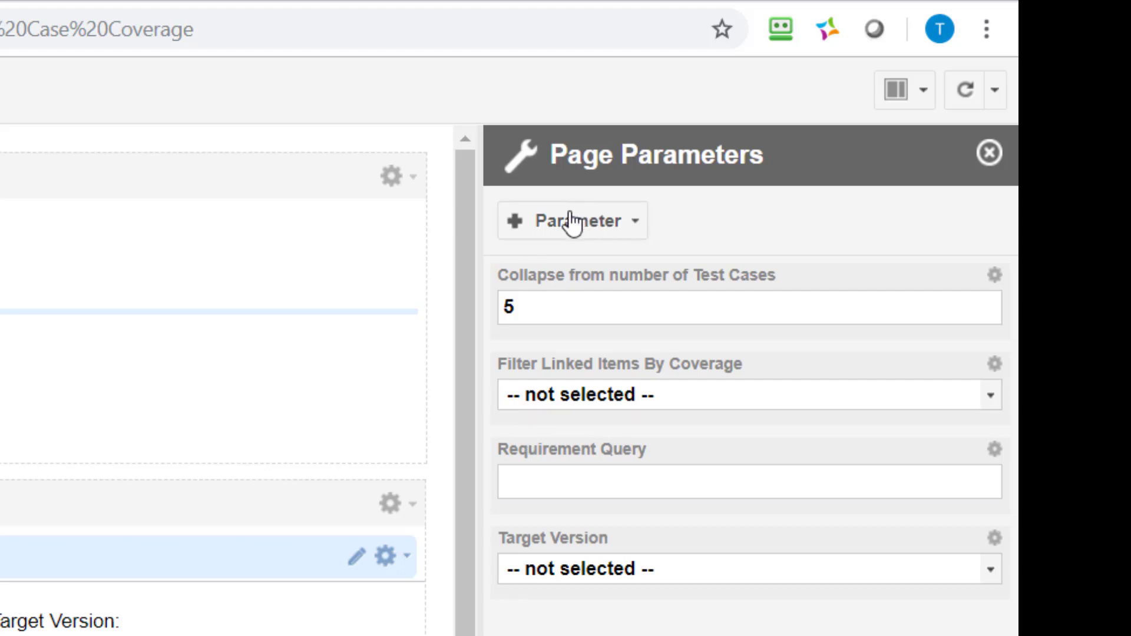
click(616, 222)
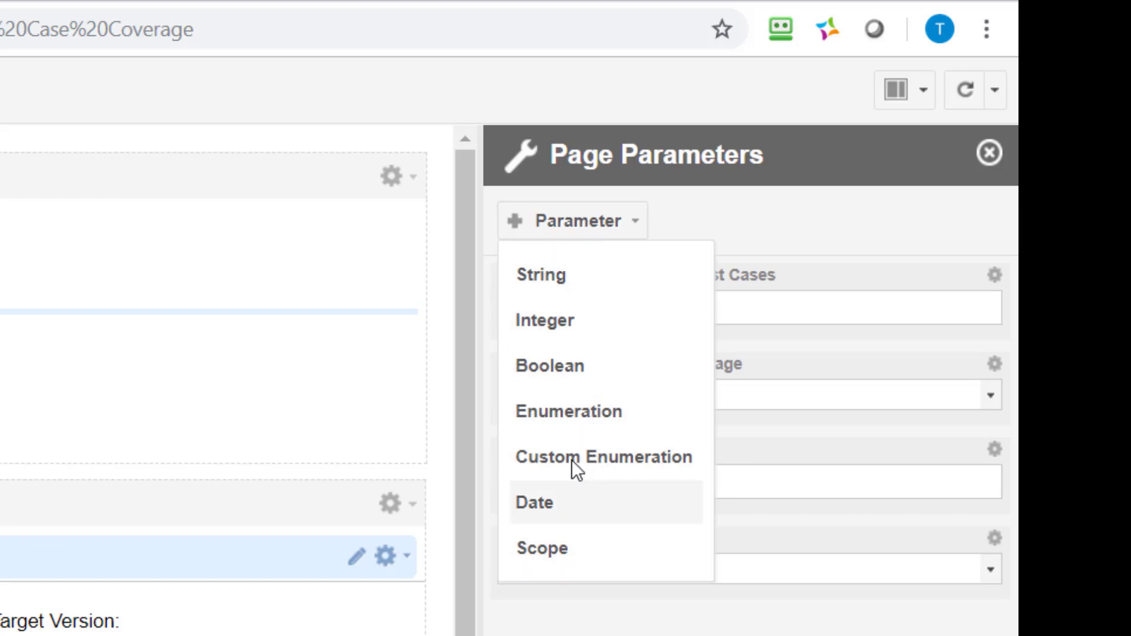
click(752, 218)
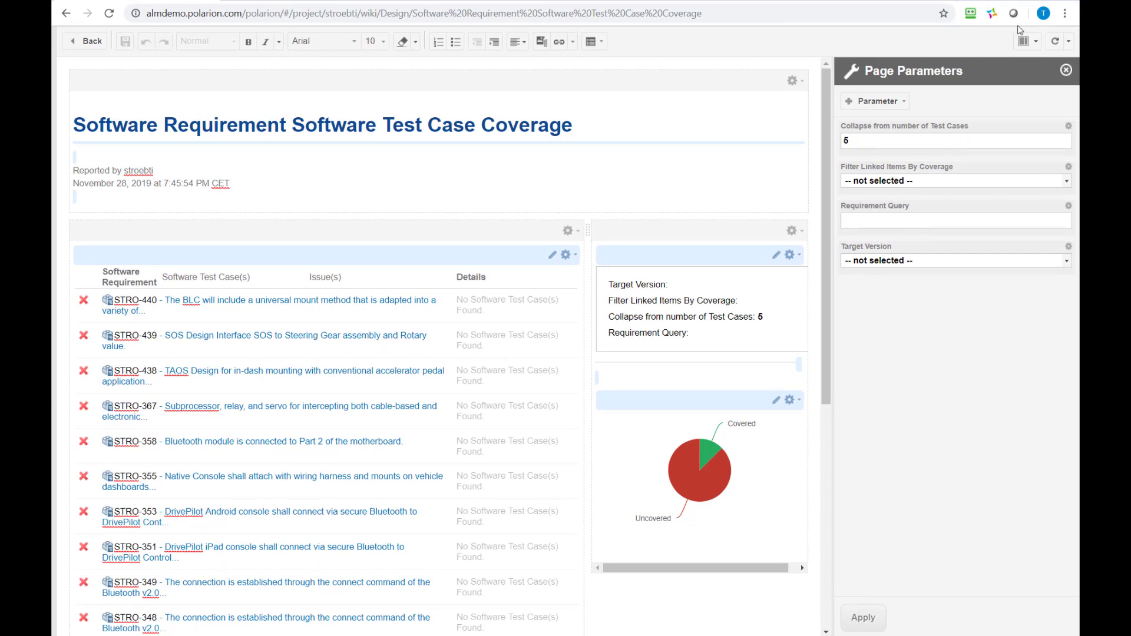
- Switch back to the Widgets sidebar and open the Page Parameters block's properties
click(1034, 42)
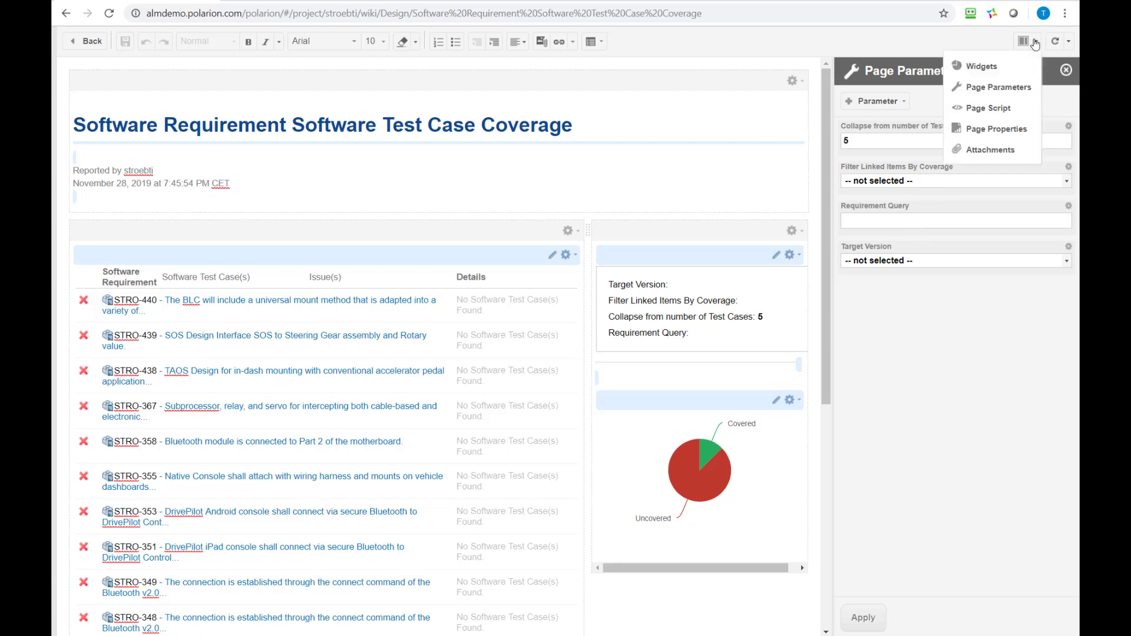
click(988, 69)
mouse_move(865, 172)
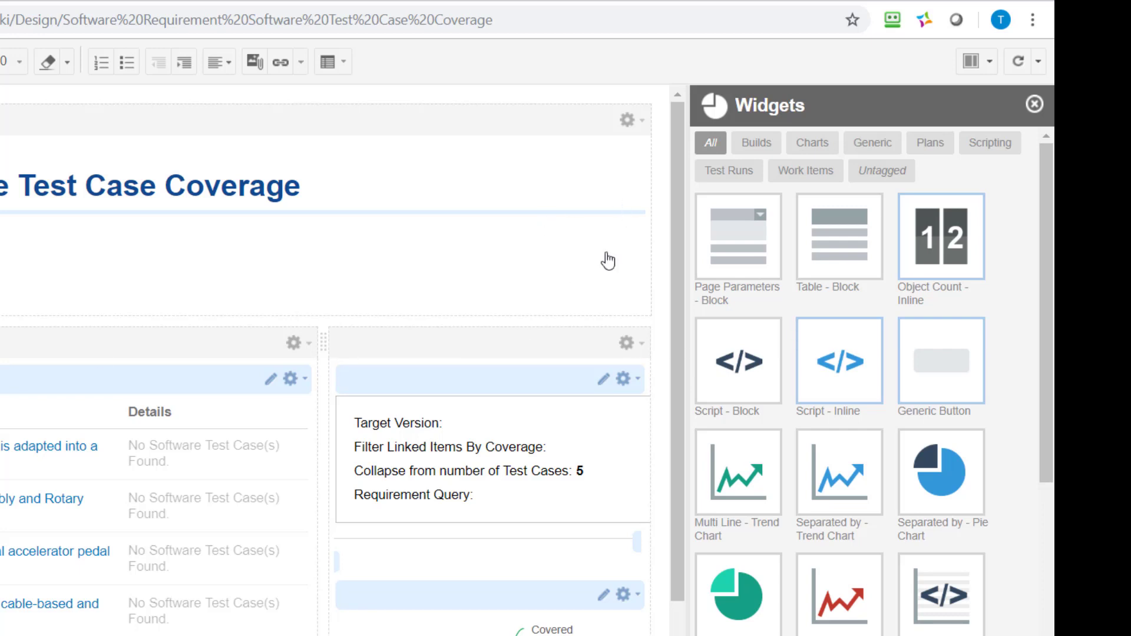
click(474, 387)
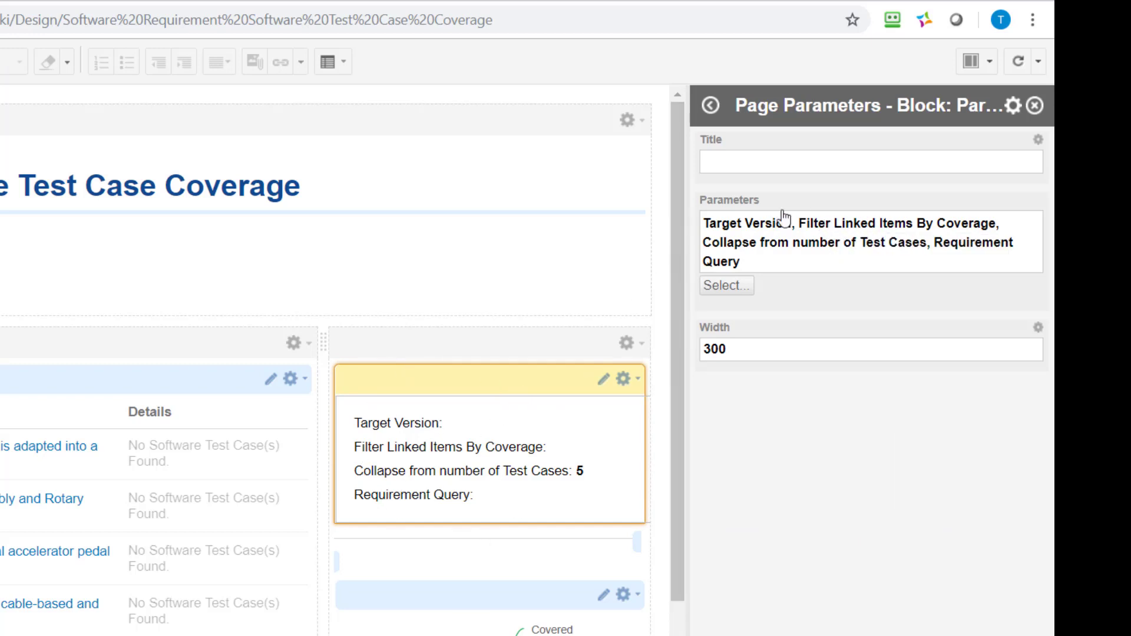
- Move Target Version to the end of the block's selected parameters, after Requirement Query
click(726, 285)
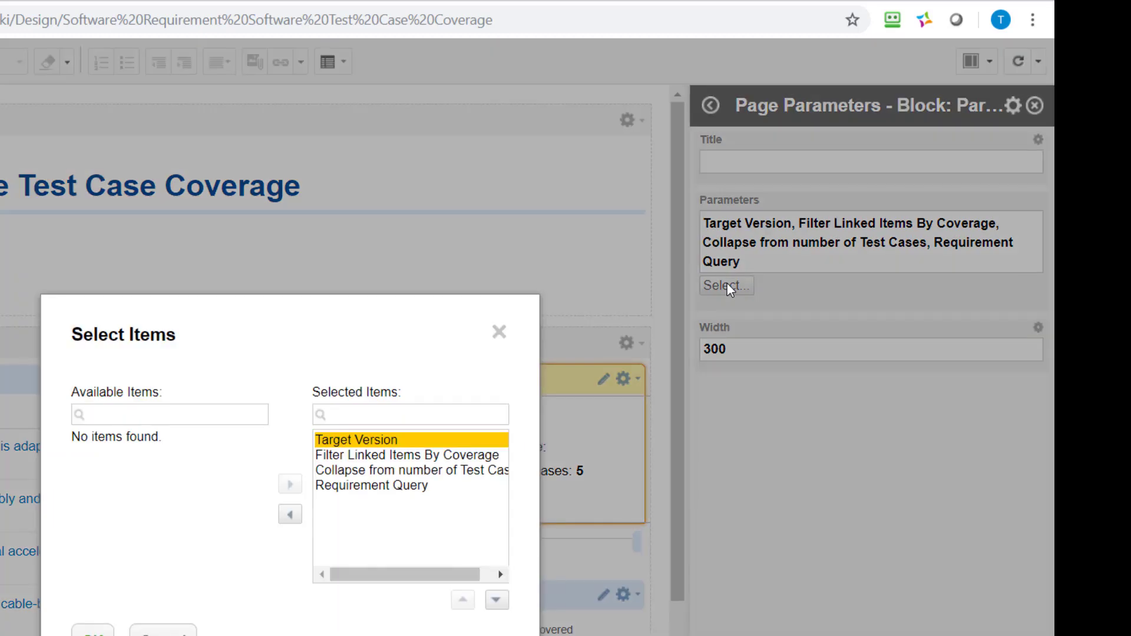
double_click(366, 439)
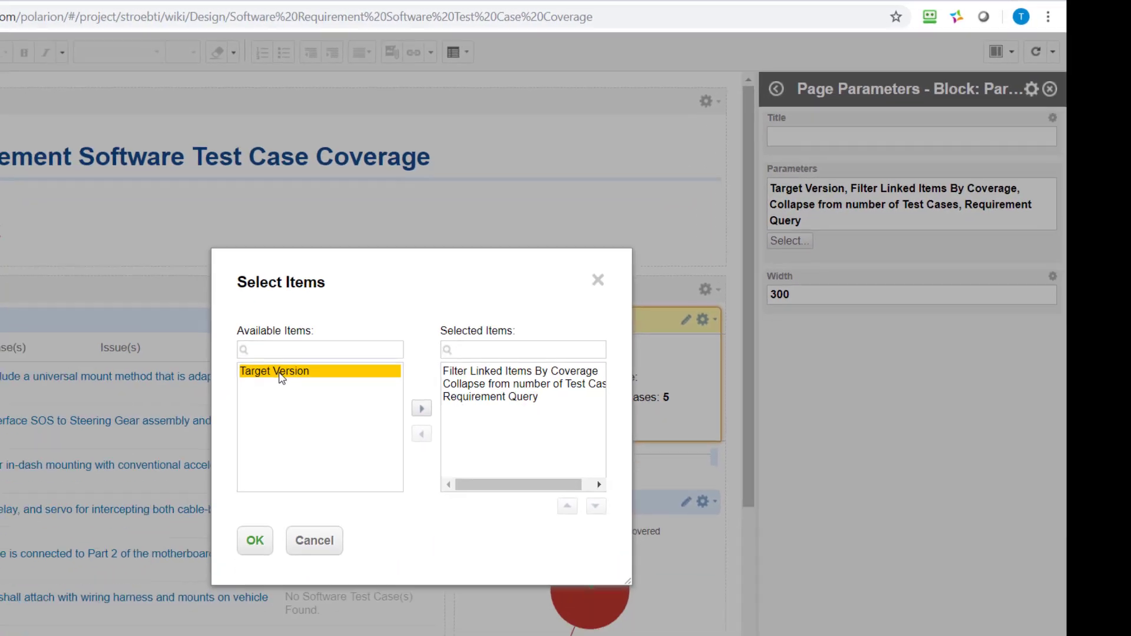
double_click(122, 443)
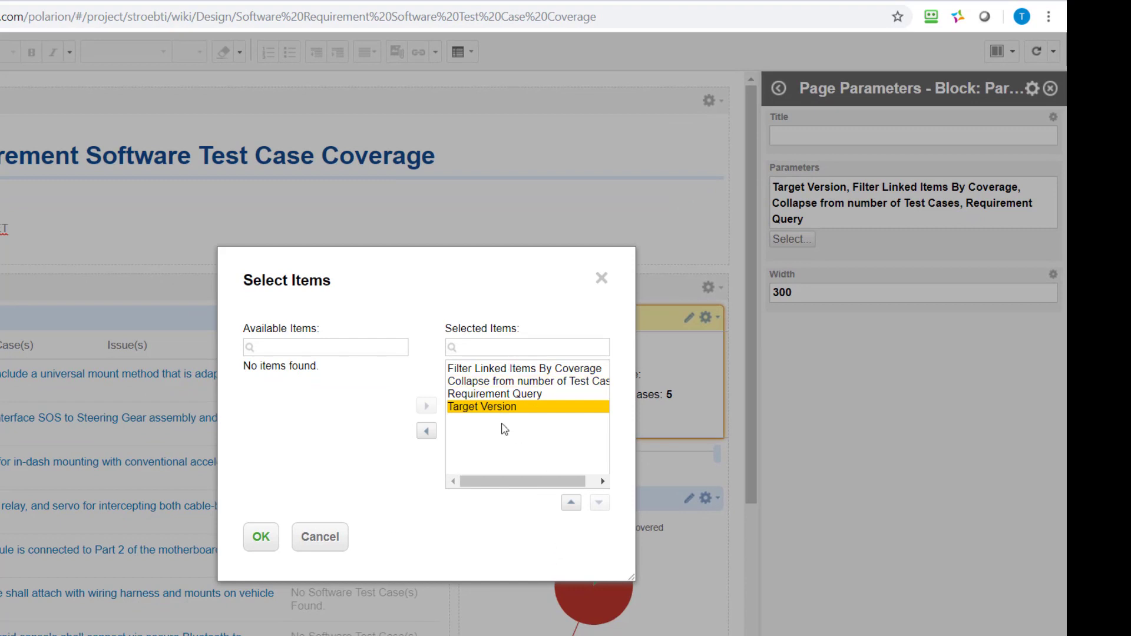
click(259, 537)
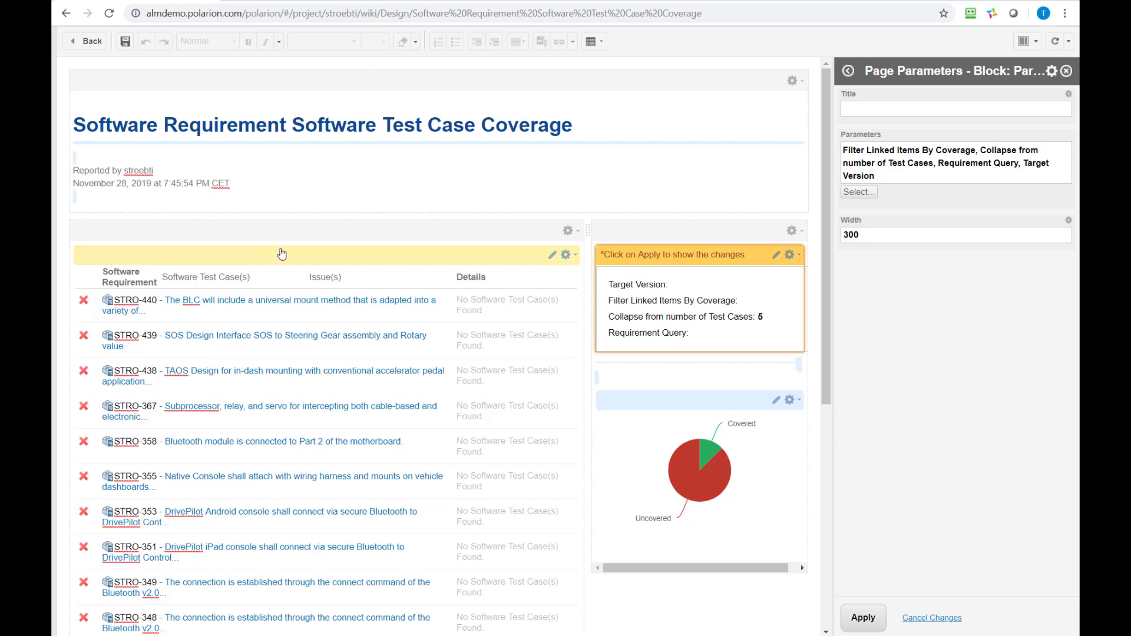
- Open the traceability table's parameters in a widened sidebar, keeping the Lucene + Velocity query type
click(278, 260)
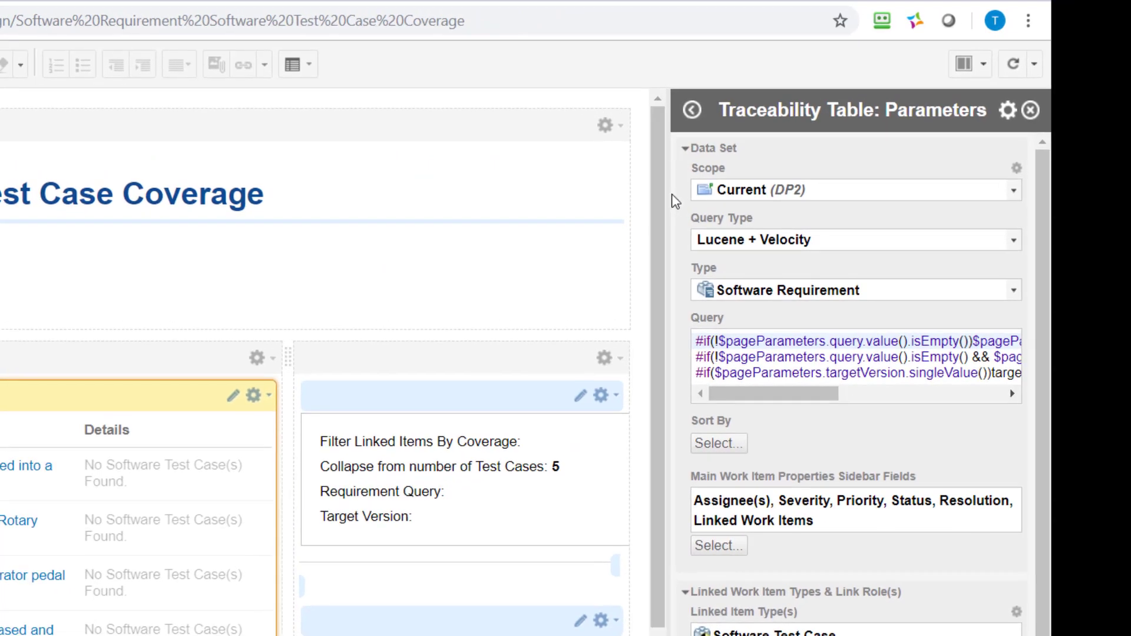
drag(667, 195, 459, 206)
click(615, 246)
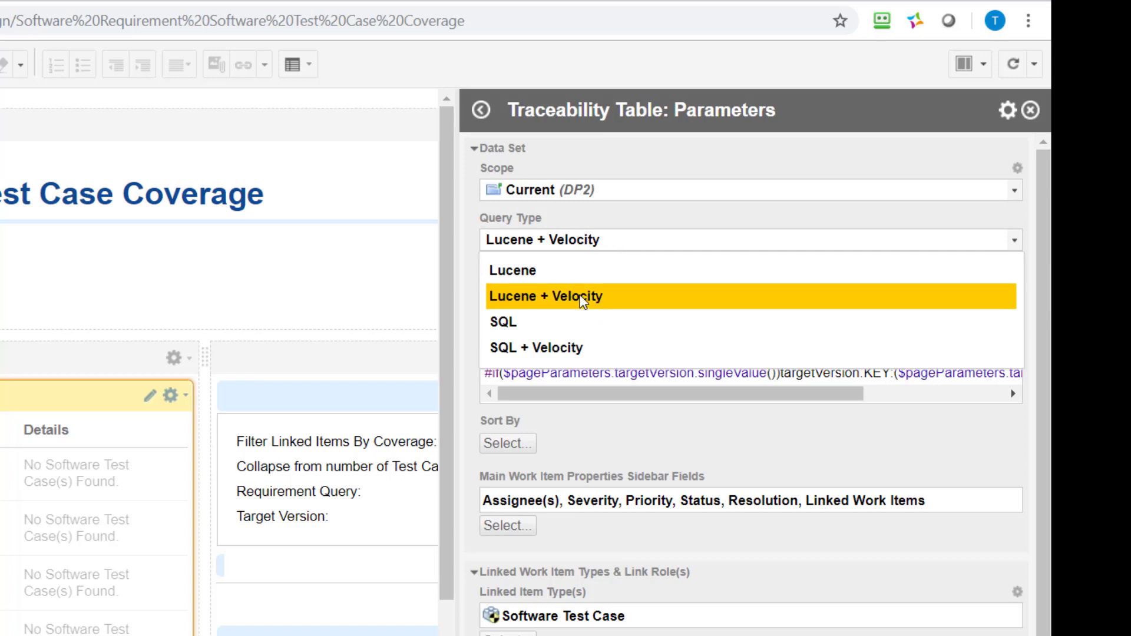
click(580, 298)
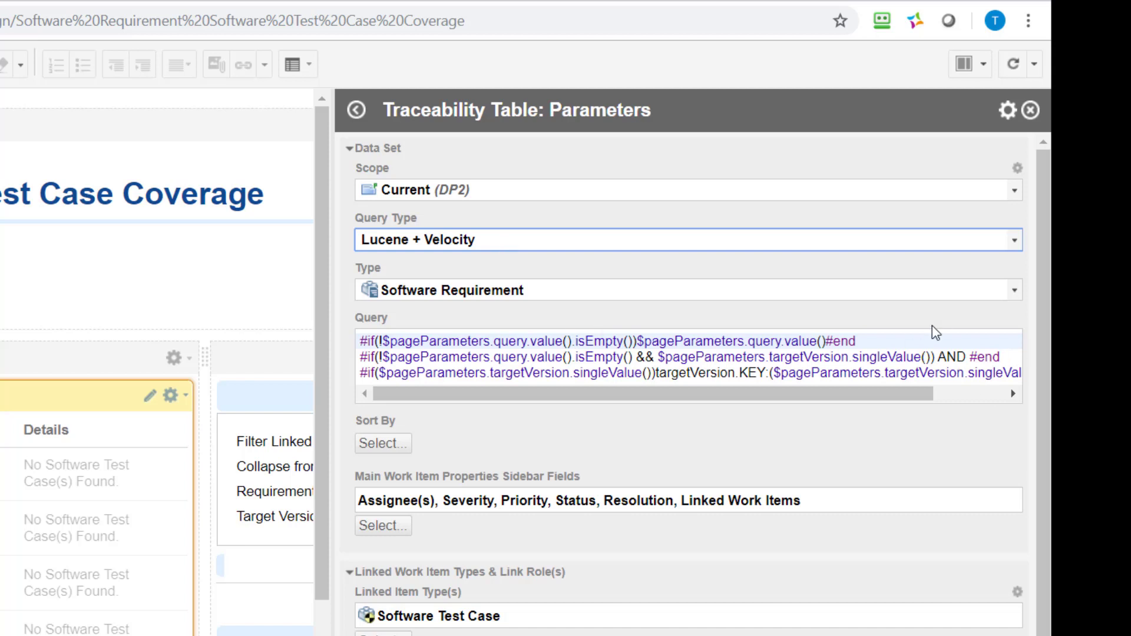
- Highlight the $pageParameters.query.value() expression on the existing query's first line
click(885, 340)
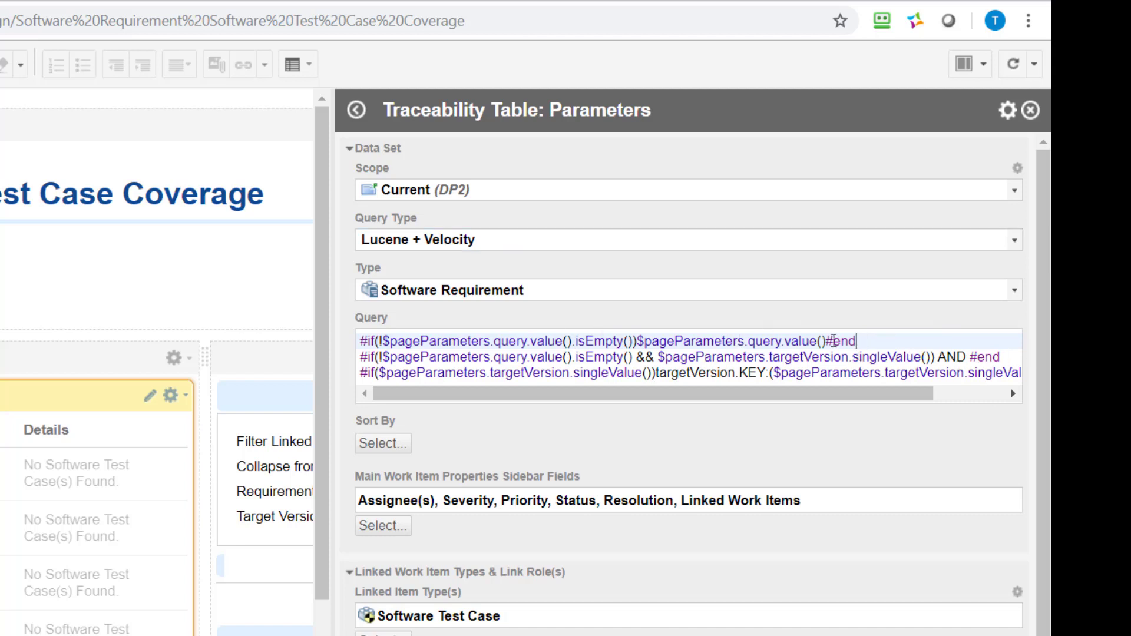
triple_click(865, 341)
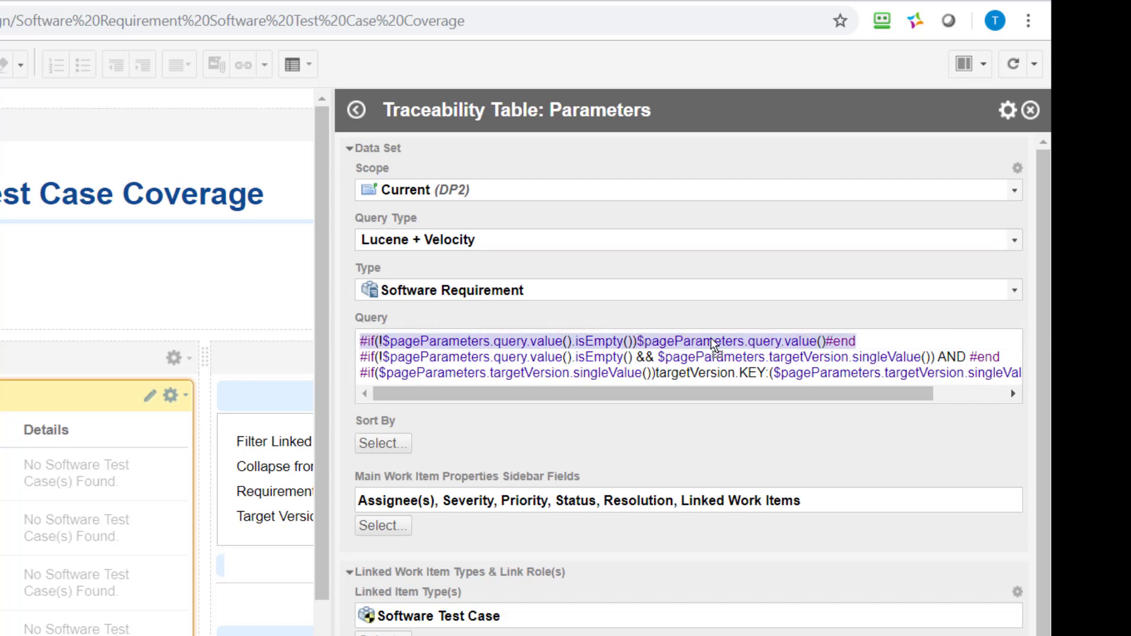
click(807, 341)
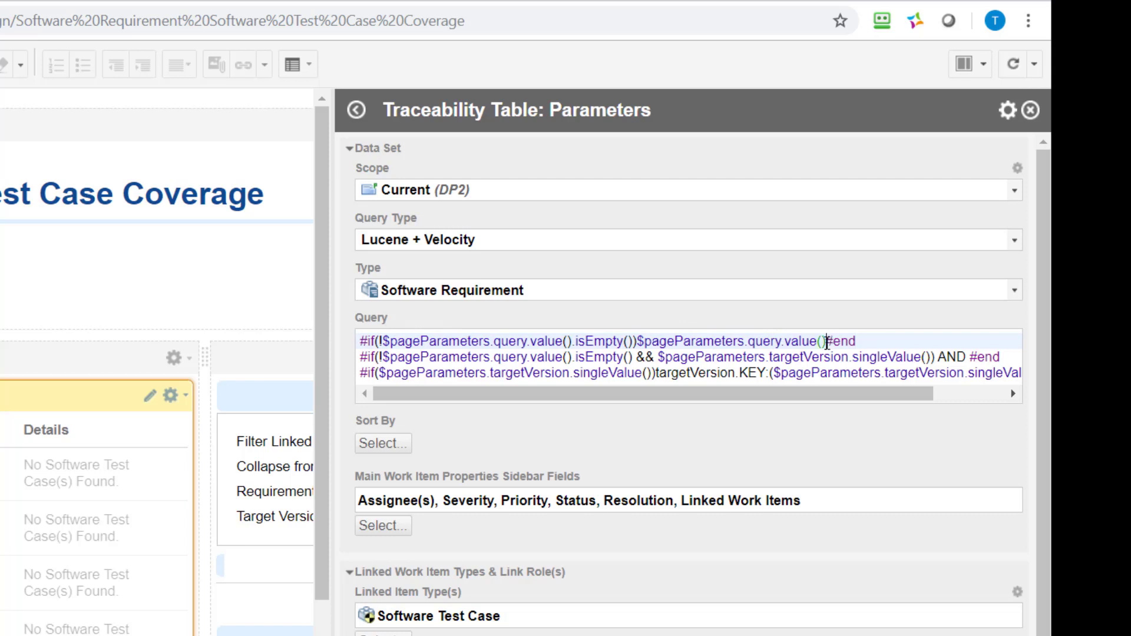
drag(827, 343, 636, 344)
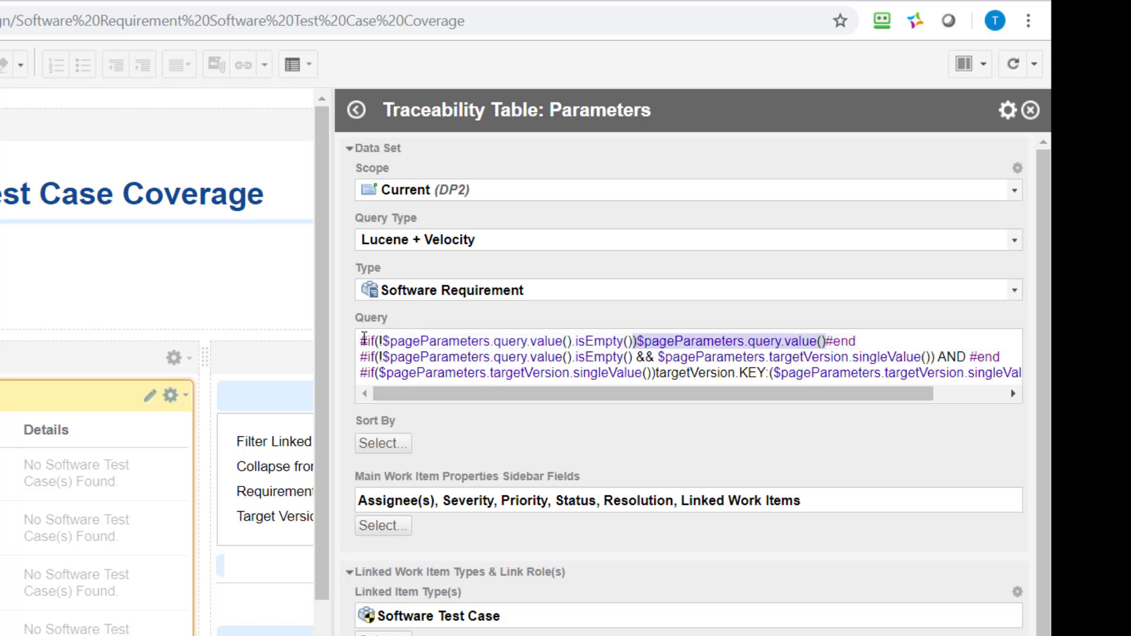
- Replace the whole query with $pageParameters.query.value(), removing the stray leading parenthesis
click(361, 341)
key(ctrl+a)
key(Delete)
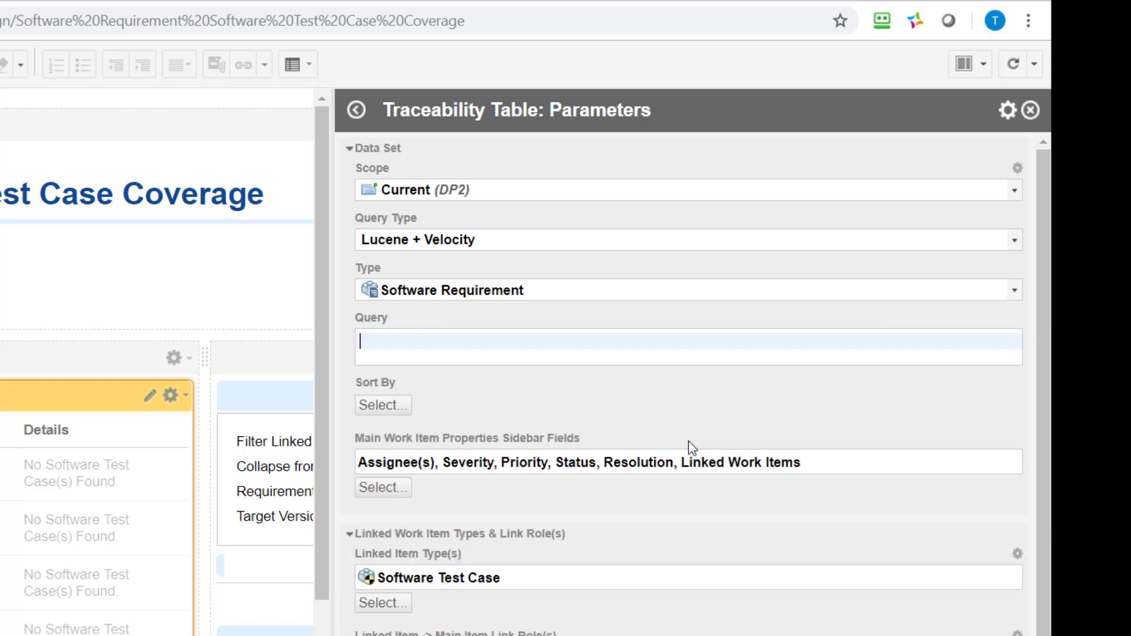
text()$pageParameters.query.value())
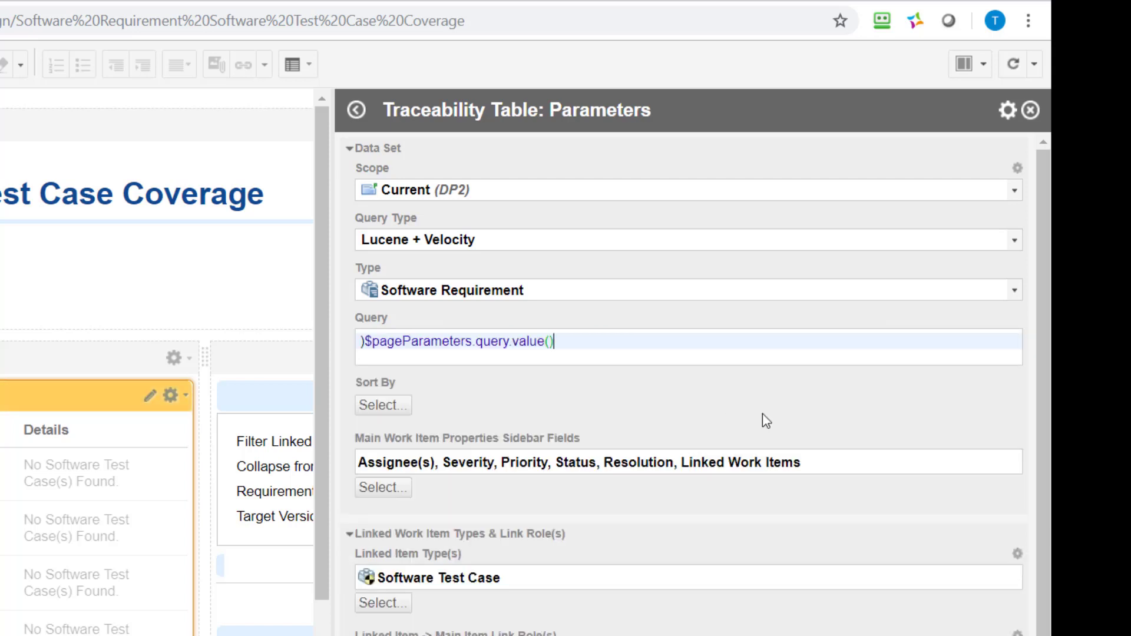
click(362, 342)
key(Delete)
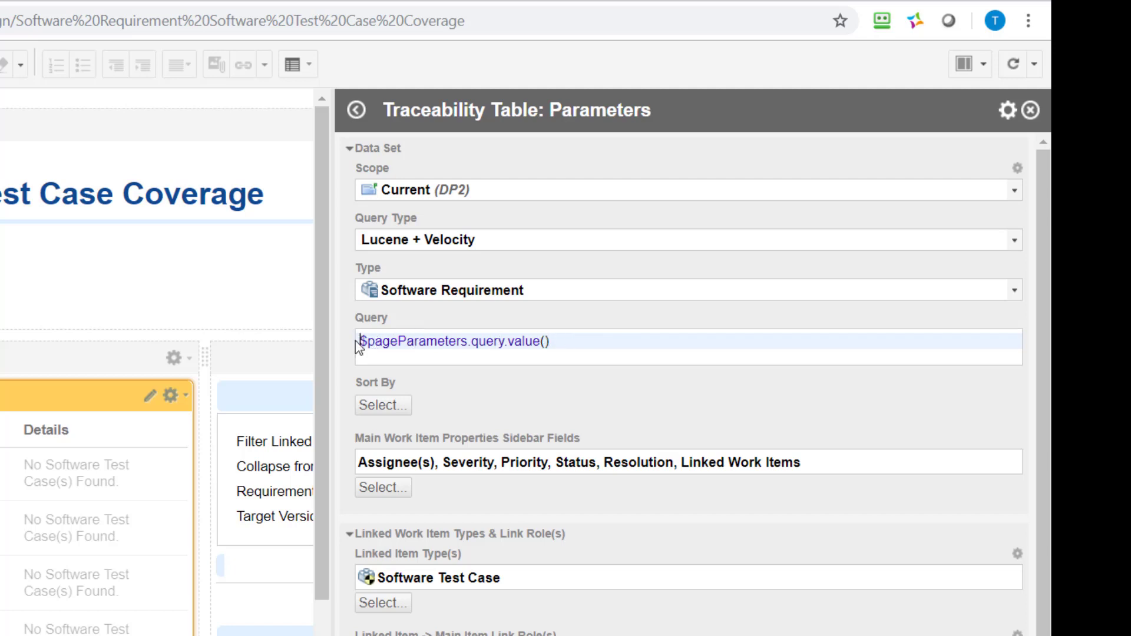
drag(359, 341, 468, 342)
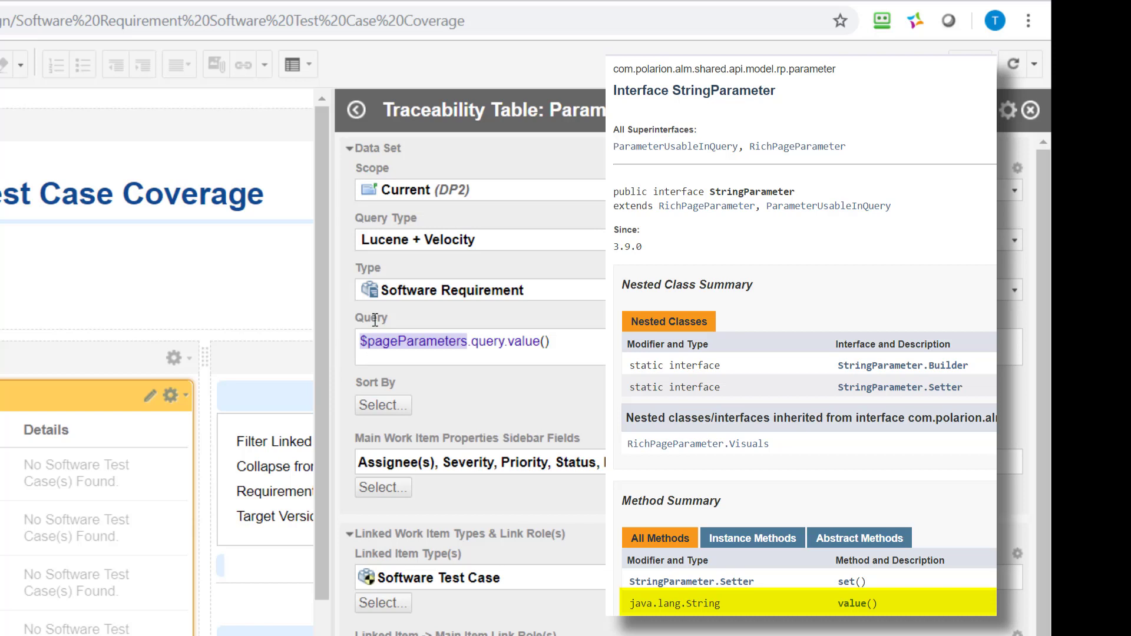
click(475, 343)
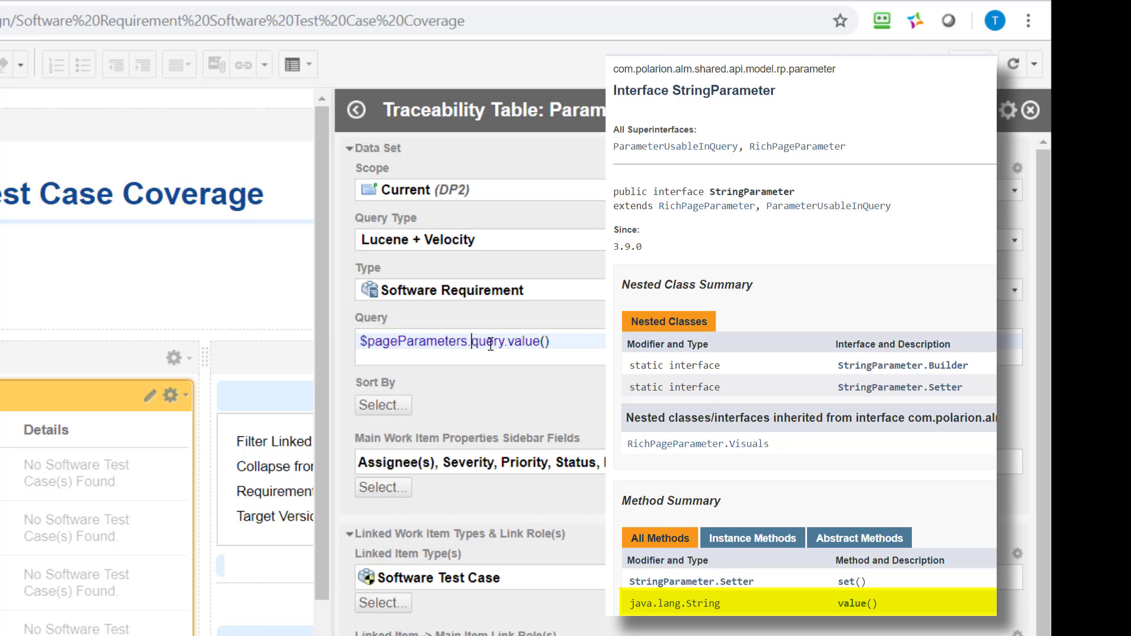
click(505, 342)
drag(505, 343, 472, 343)
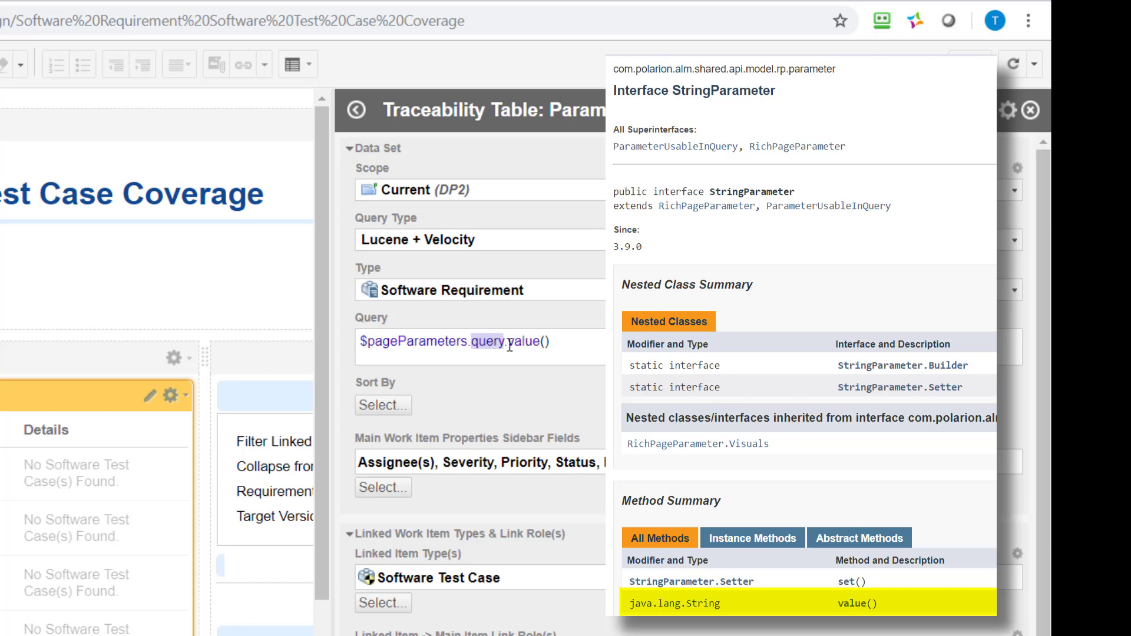
drag(509, 340, 559, 343)
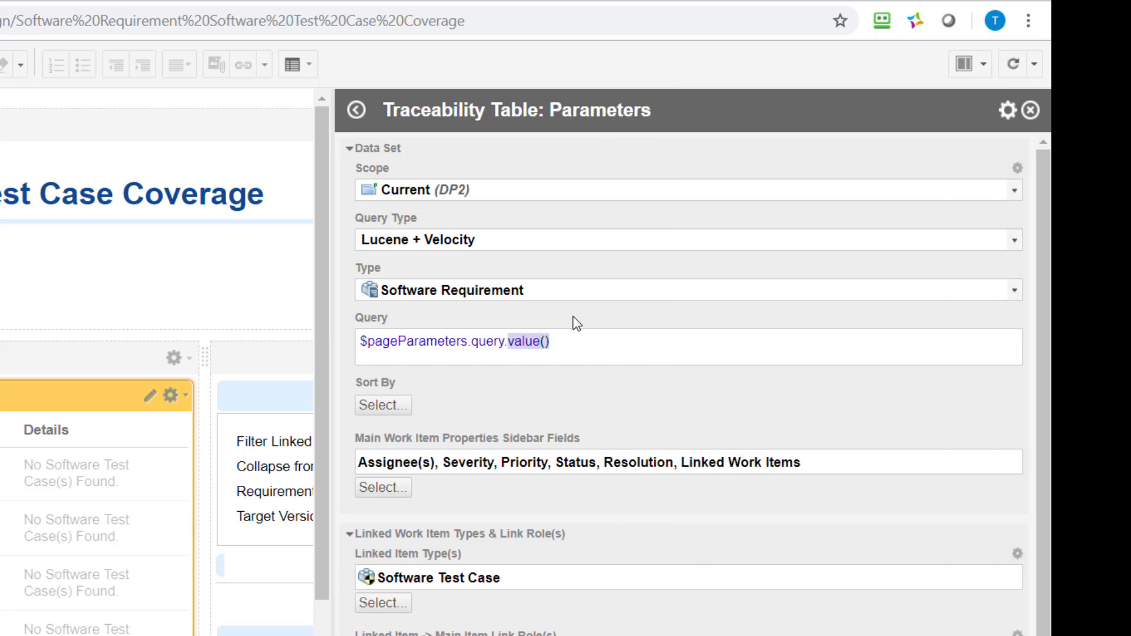
click(575, 341)
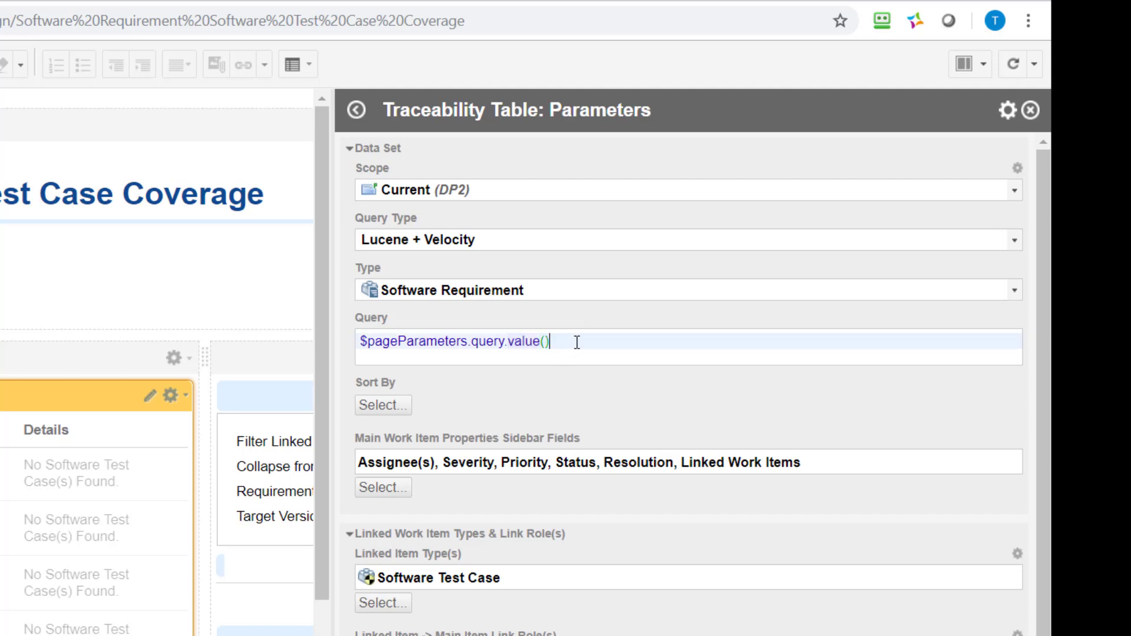
key(ctrl+a)
key(Delete)
key(ctrl+v)
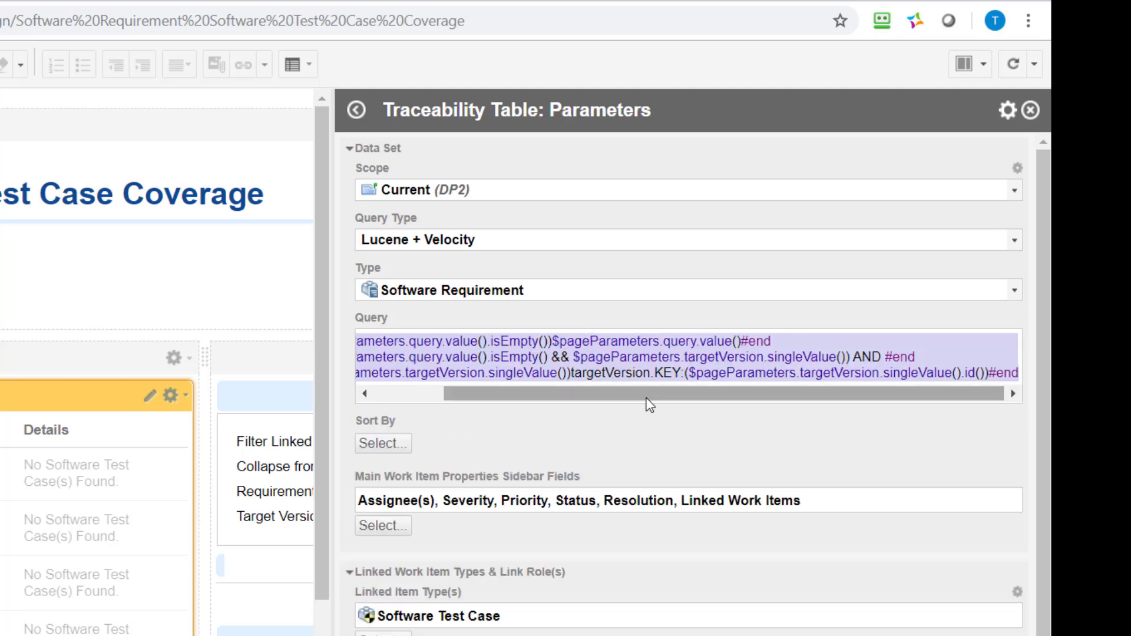
drag(644, 398, 579, 398)
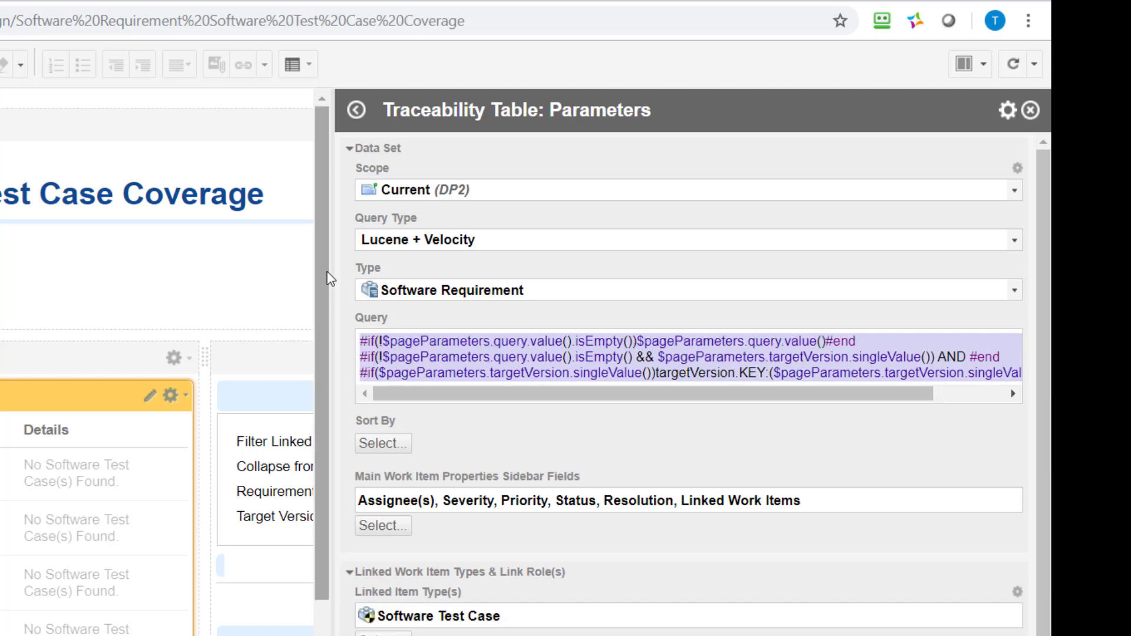
drag(329, 271, 261, 279)
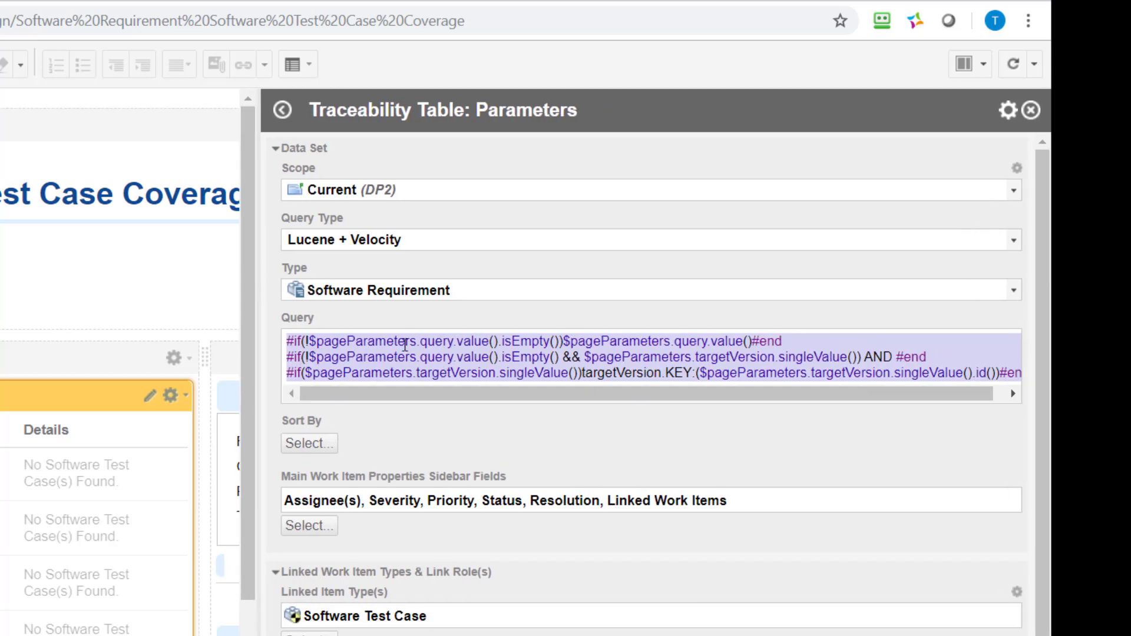
click(474, 357)
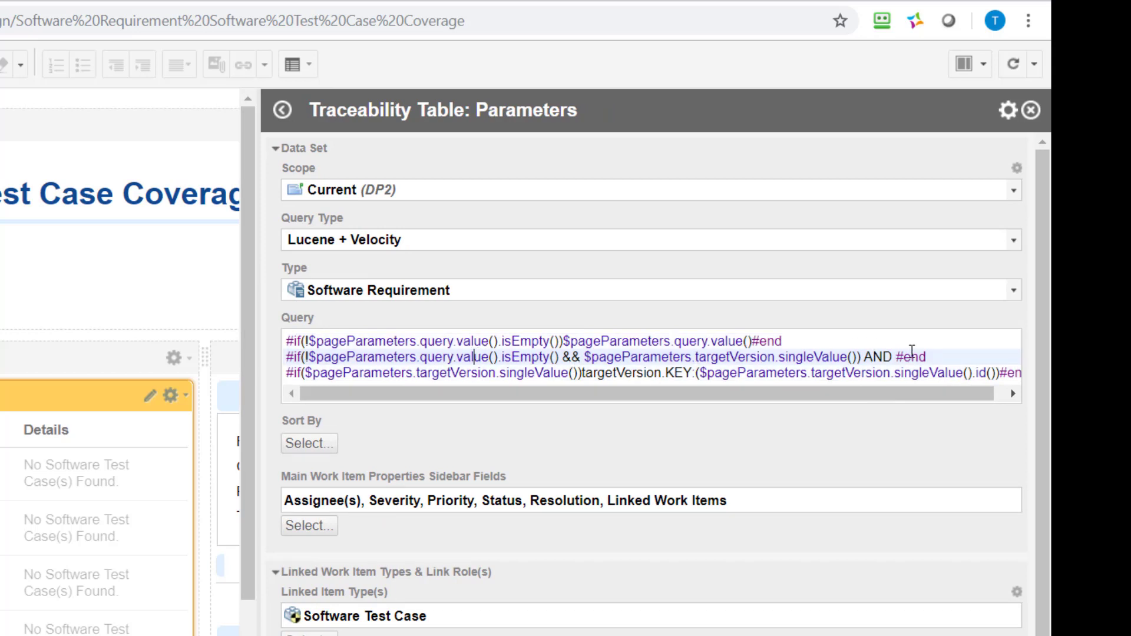
drag(926, 357, 697, 357)
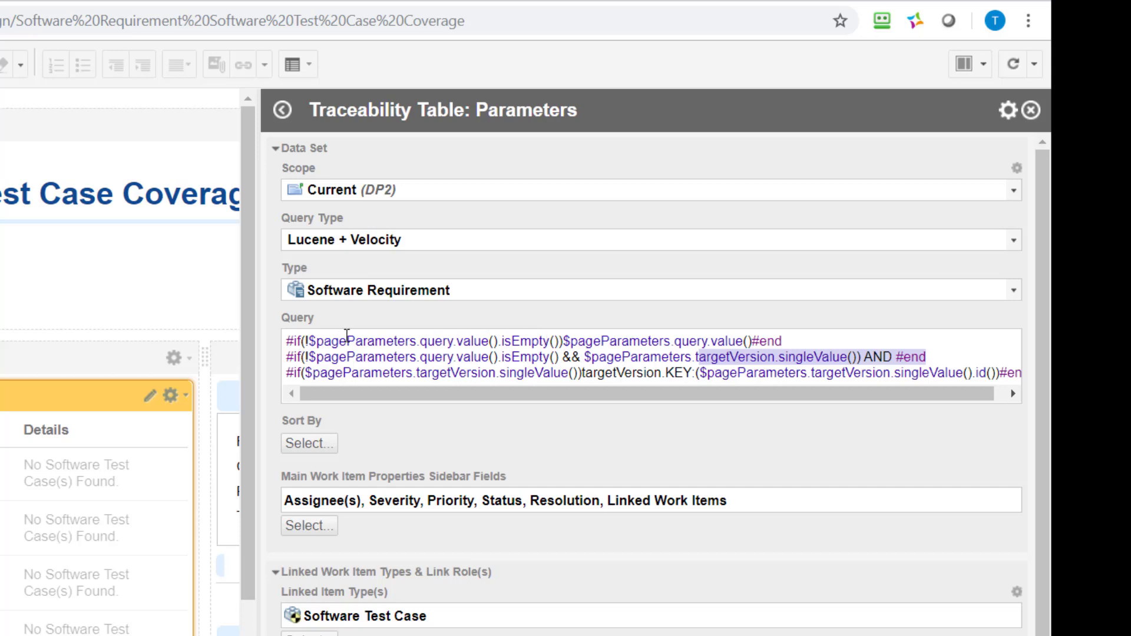
drag(310, 341, 501, 345)
key(shift+Right)
key(shift+Right)
key(shift+Right)
key(shift+Right)
key(shift+Right)
key(shift+Right)
key(shift+Right)
key(shift+Right)
key(shift+Right)
key(shift+Right)
key(shift+Left)
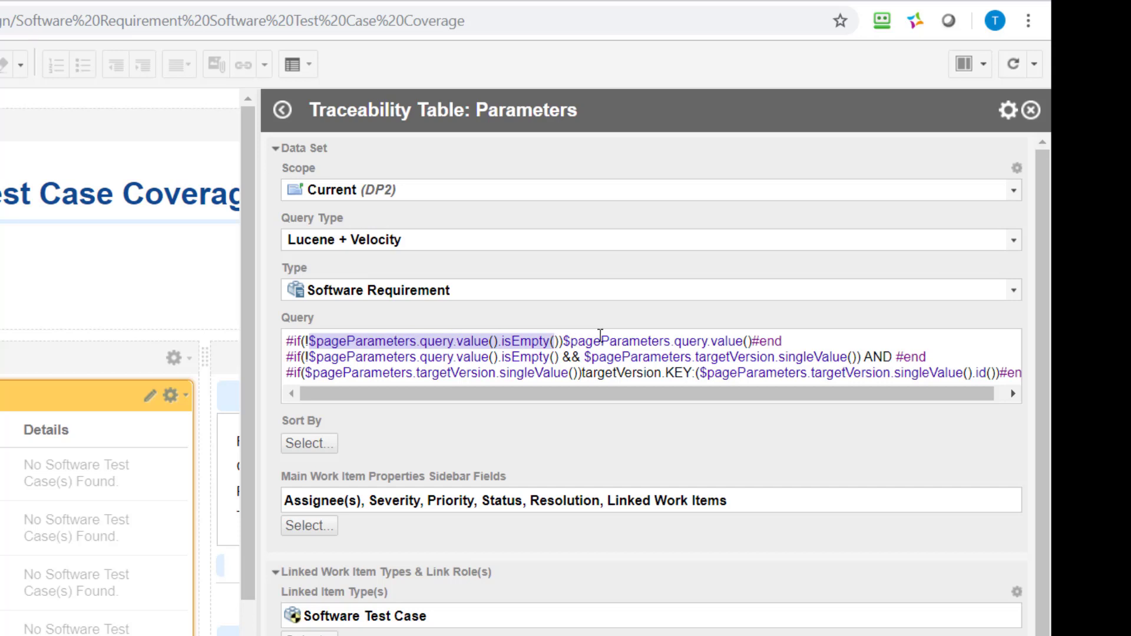
click(565, 341)
drag(565, 341, 743, 342)
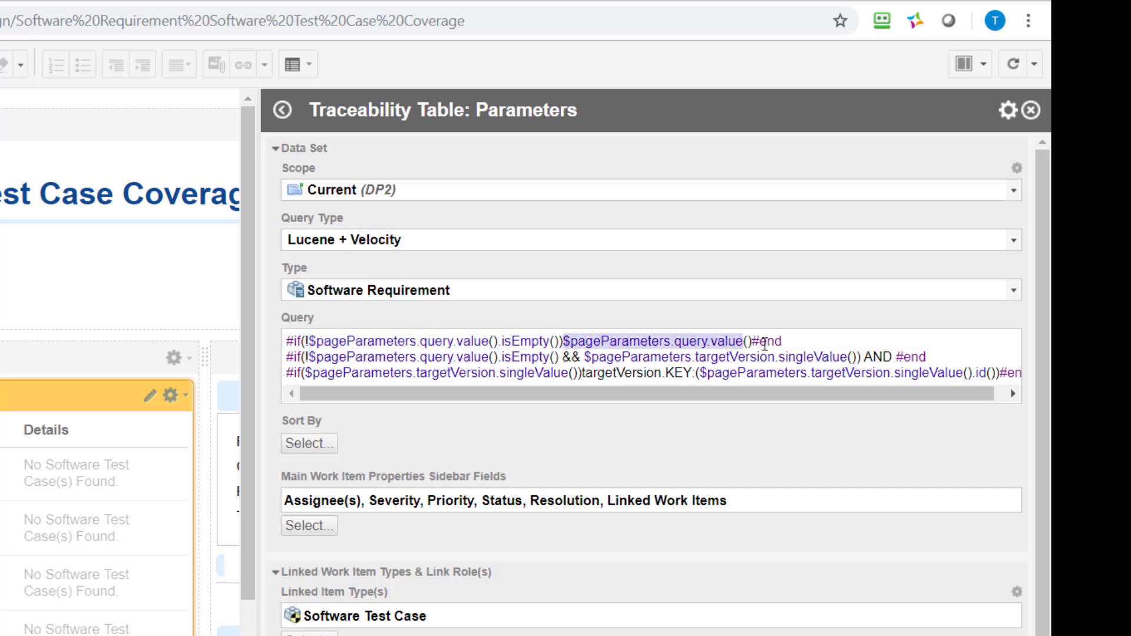
double_click(297, 340)
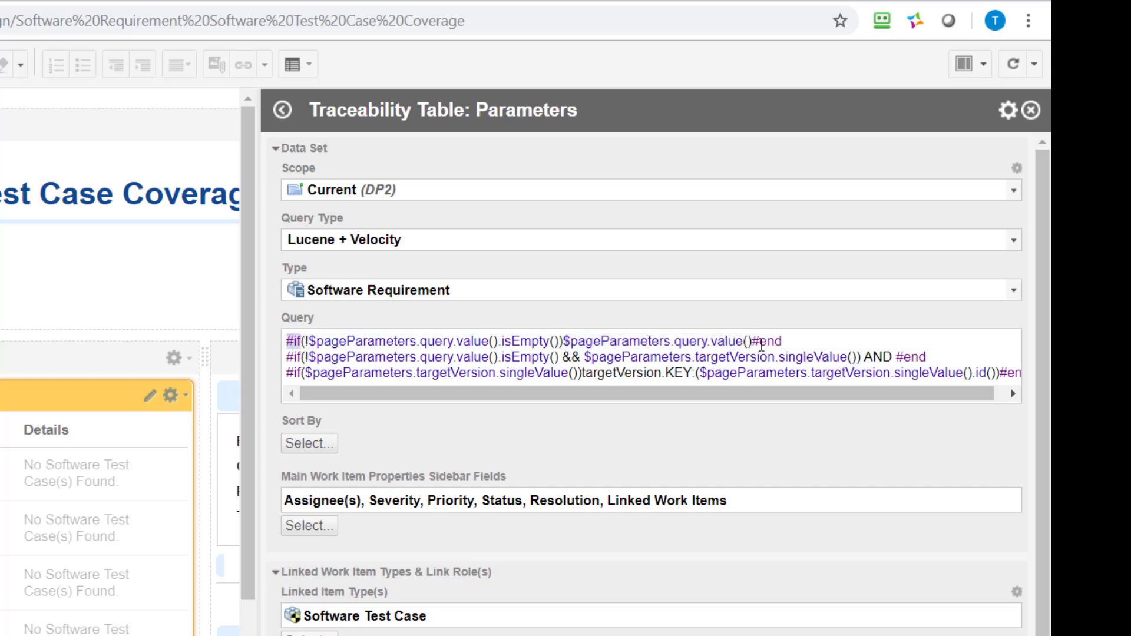
double_click(761, 341)
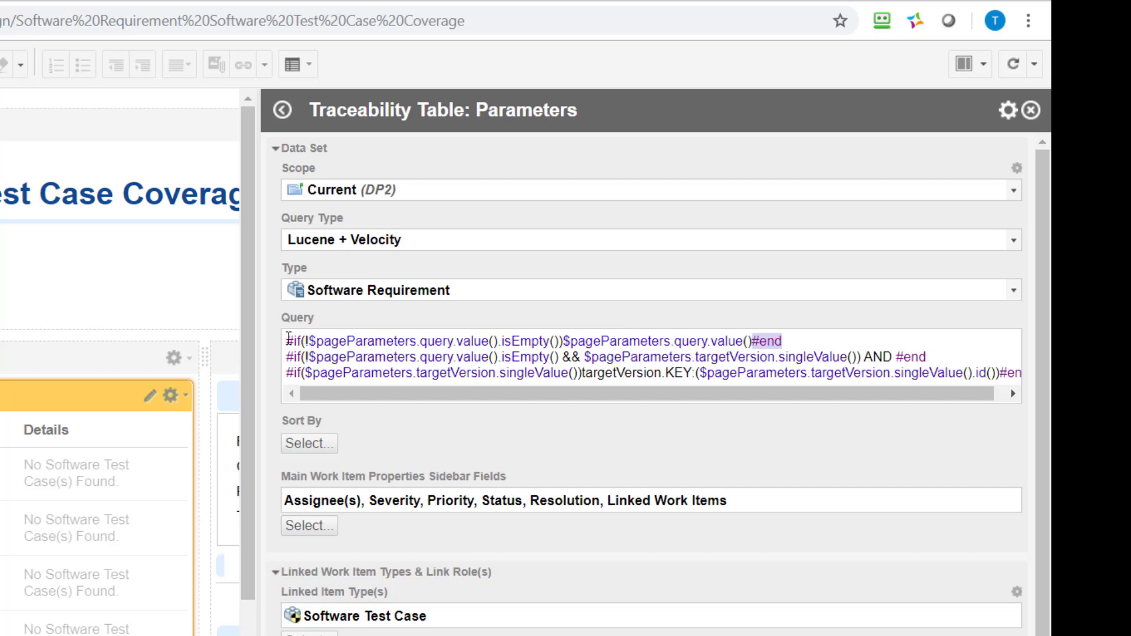
drag(288, 340, 801, 334)
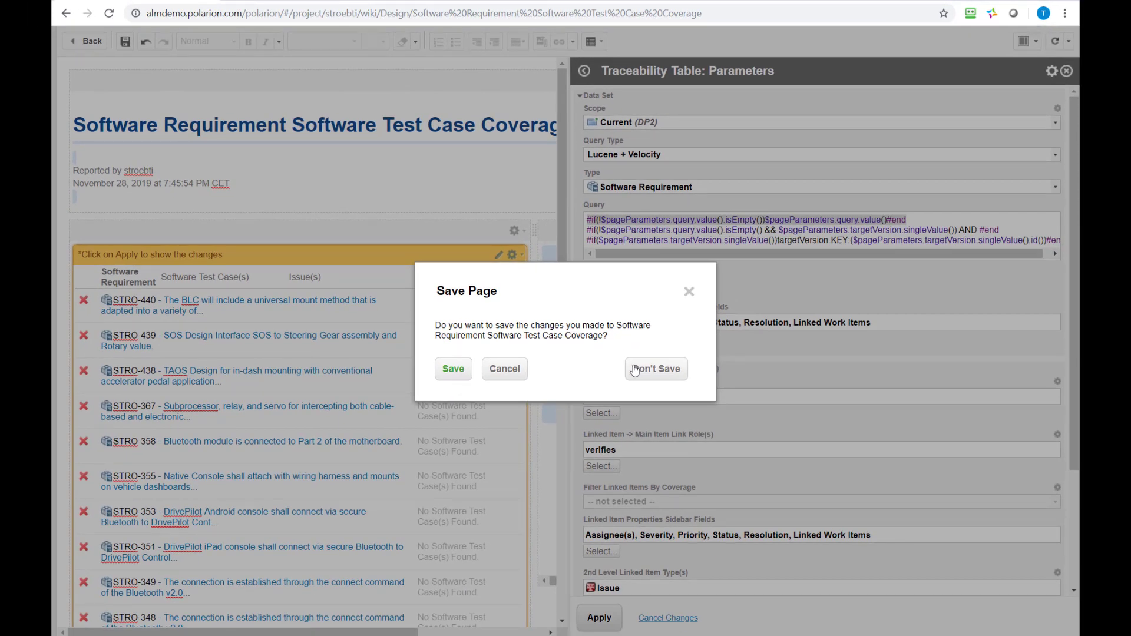
- Discard the page edits, re-filter the report by Requirement Query 'ipad', and switch to Paint
click(655, 371)
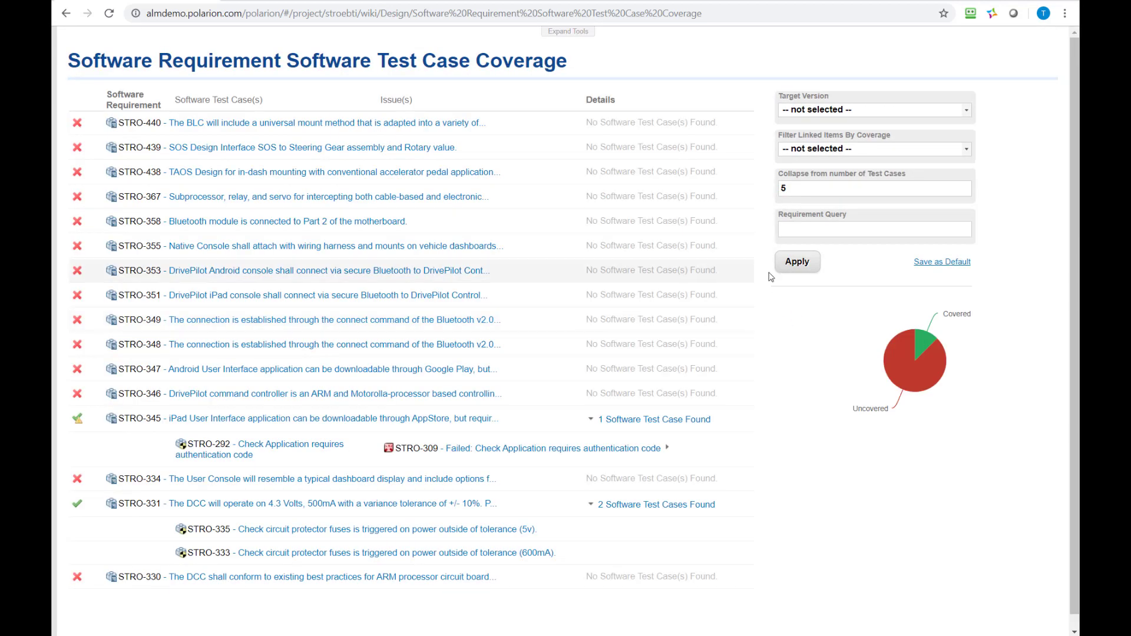
click(831, 234)
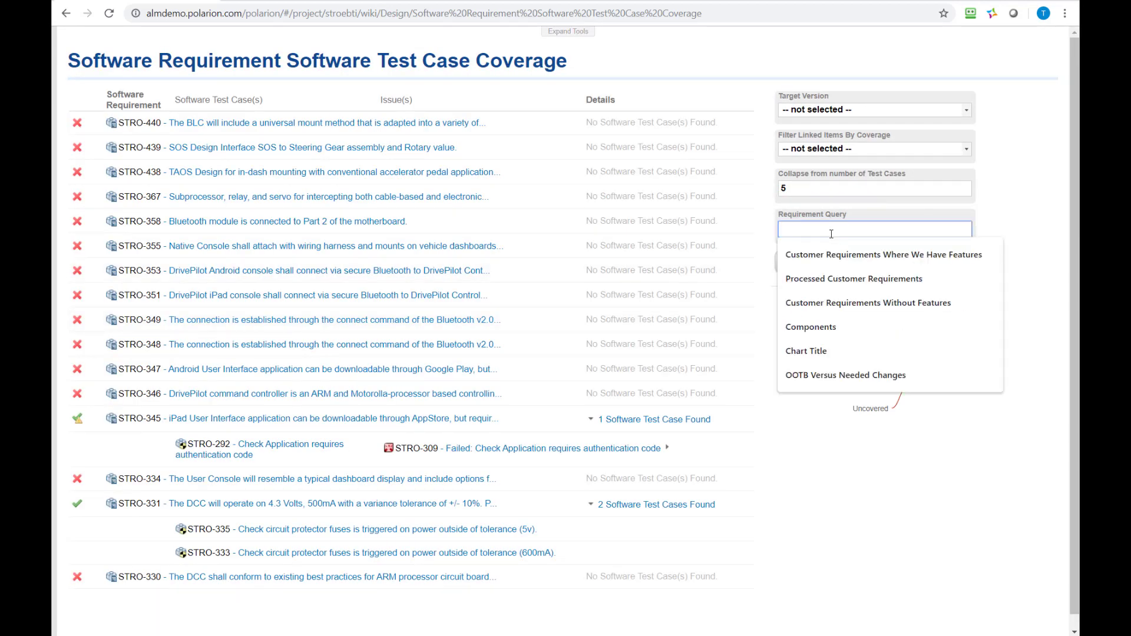
key(Escape)
text(ipad)
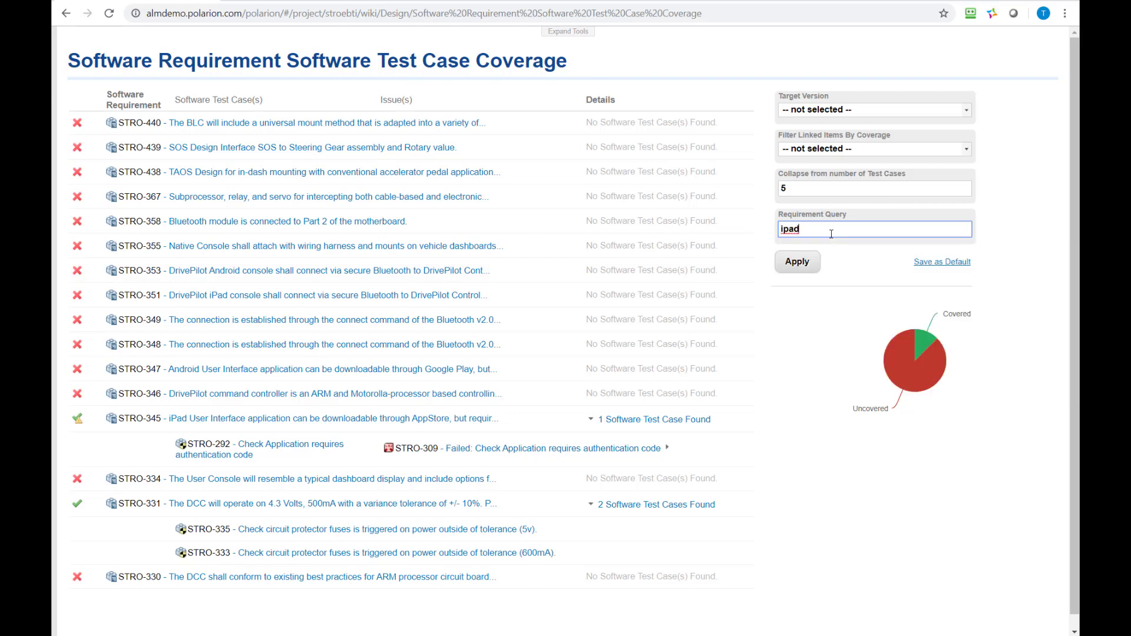
click(806, 266)
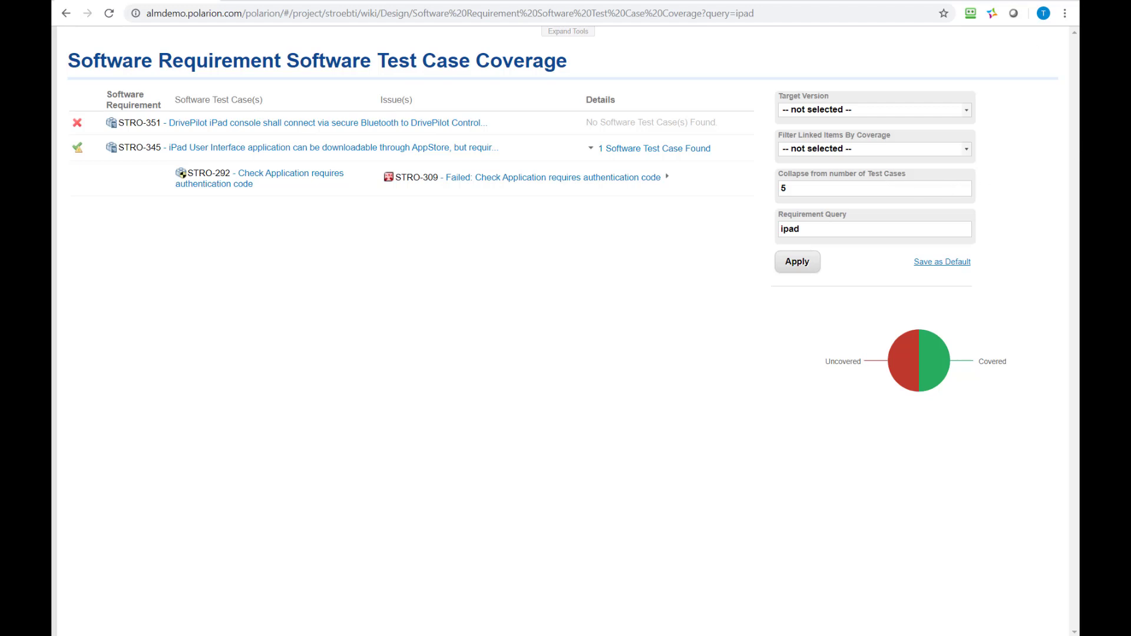
click(585, 478)
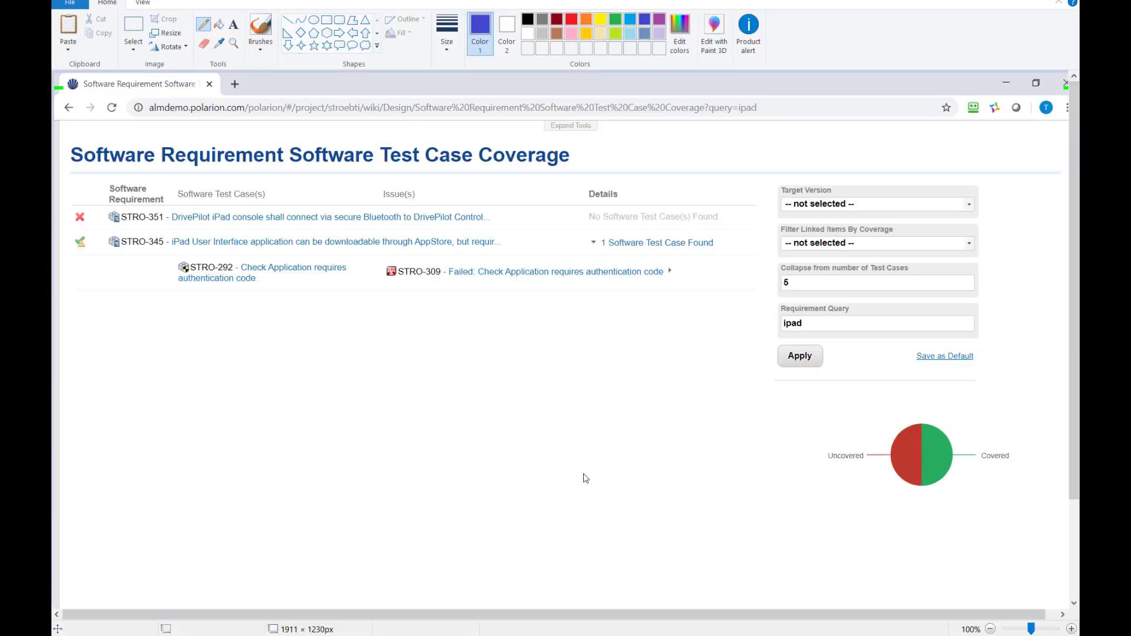
- Bracket the filter panel, label it 'page parameters Widget', and arrow to '(page parameters)'
mouse_move(768, 180)
mouse_down()
mouse_move(766, 383)
mouse_move(790, 412)
mouse_move(814, 395)
mouse_move(819, 430)
mouse_move(836, 398)
mouse_move(903, 406)
mouse_move(929, 386)
mouse_move(951, 408)
mouse_move(977, 407)
mouse_move(996, 387)
mouse_up()
mouse_move(997, 395)
mouse_down()
mouse_move(998, 406)
mouse_move(1012, 385)
mouse_move(1014, 427)
mouse_move(1035, 405)
mouse_up()
mouse_move(1047, 378)
mouse_down()
mouse_move(1042, 407)
mouse_move(1050, 394)
mouse_up()
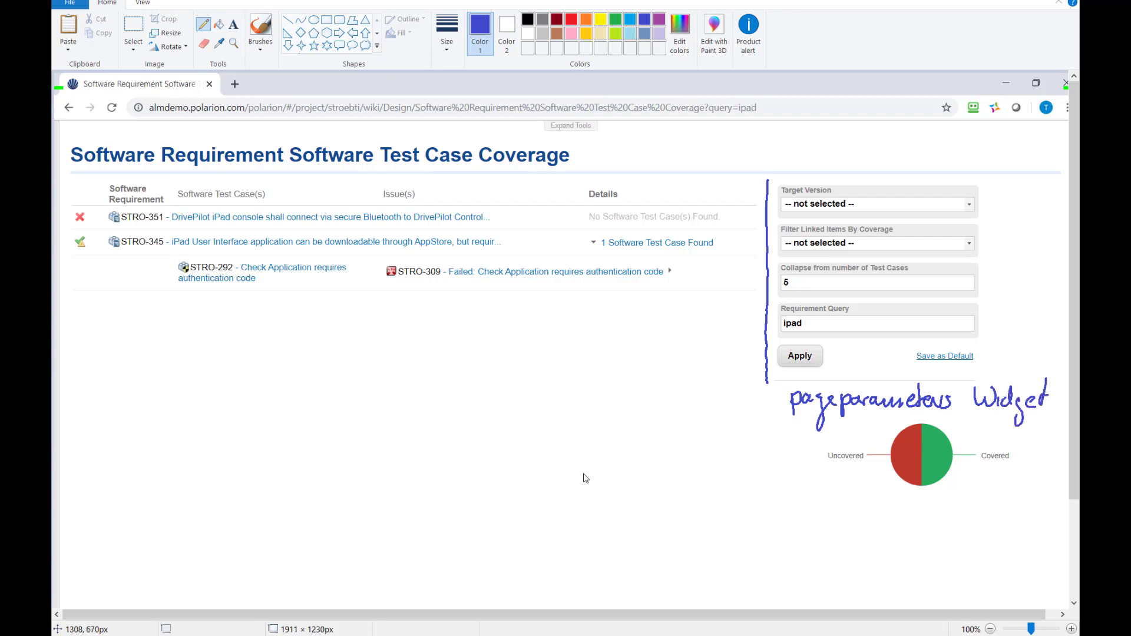
mouse_move(753, 427)
mouse_down()
mouse_move(648, 489)
mouse_move(664, 490)
mouse_up()
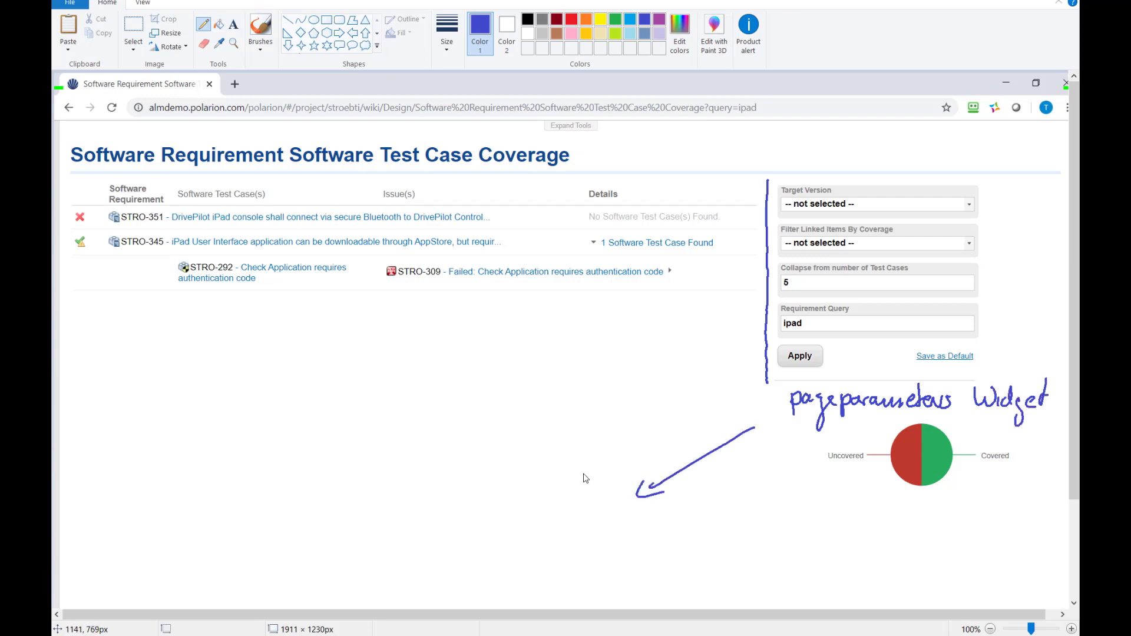
mouse_move(509, 519)
mouse_down()
mouse_move(536, 530)
mouse_move(539, 551)
mouse_up()
mouse_move(549, 530)
mouse_down()
mouse_move(631, 522)
mouse_move(655, 506)
mouse_move(653, 530)
mouse_up()
drag(647, 522, 698, 529)
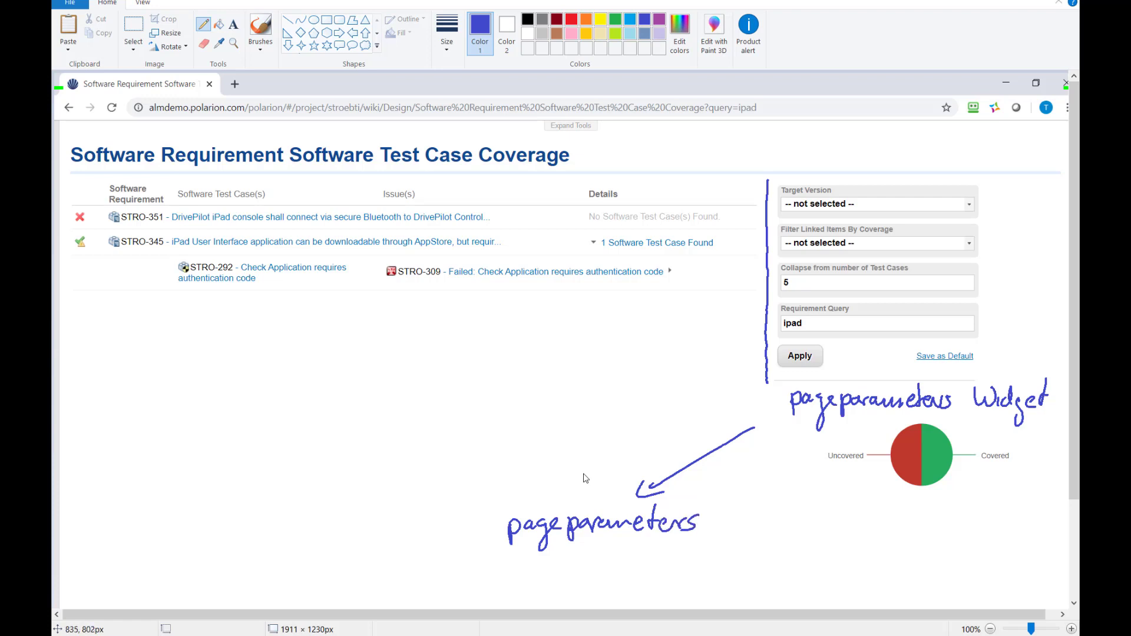
drag(506, 492, 507, 560)
drag(702, 495, 704, 548)
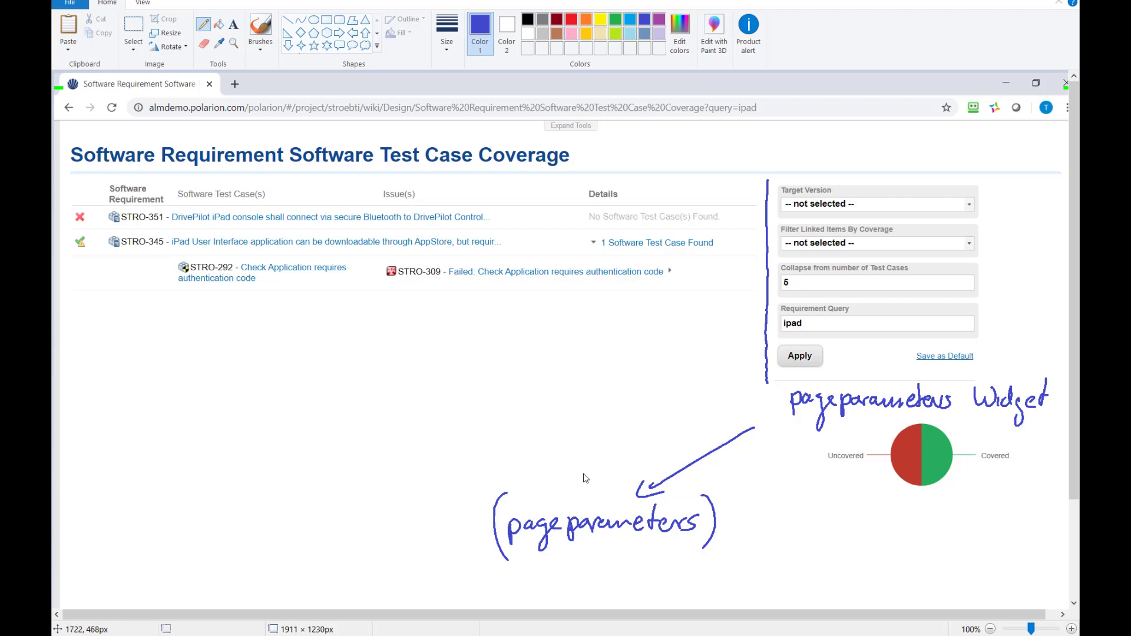
- Mark the Requirement Query and Collapse fields and draw a line up to the URL's query
drag(967, 325, 1000, 320)
drag(965, 284, 983, 283)
mouse_move(996, 322)
mouse_down()
mouse_move(1016, 321)
mouse_move(1022, 176)
mouse_move(769, 110)
mouse_move(792, 100)
mouse_up()
- Dot the Apply button and underline ?query=ipad in the screenshot's address bar
drag(819, 351, 816, 360)
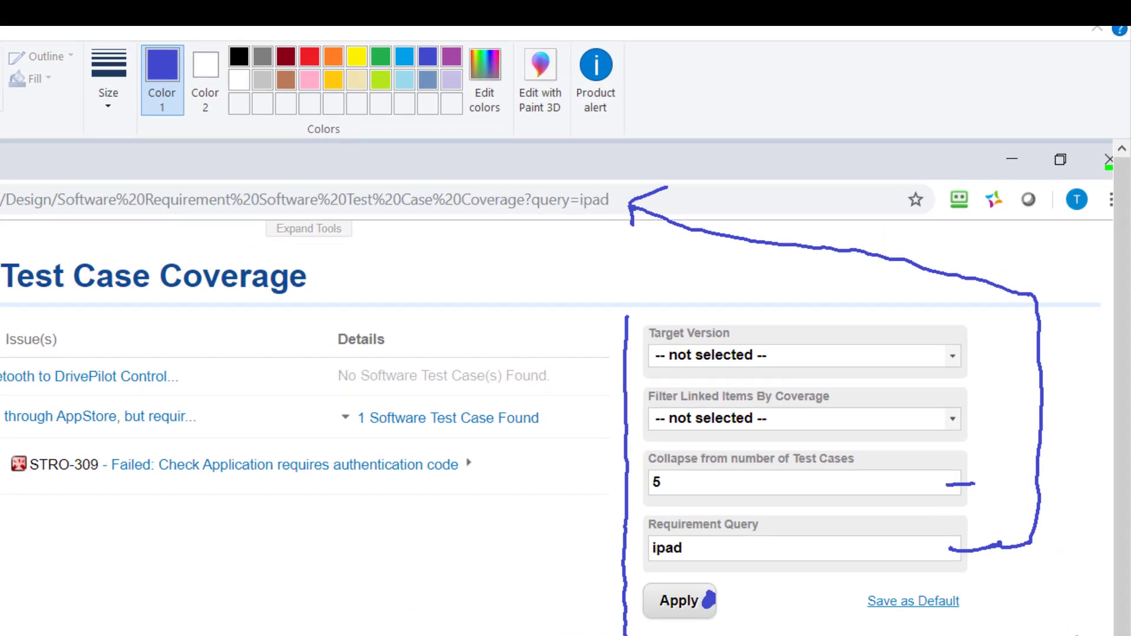
drag(523, 216, 533, 230)
drag(623, 213, 617, 224)
drag(525, 231, 631, 234)
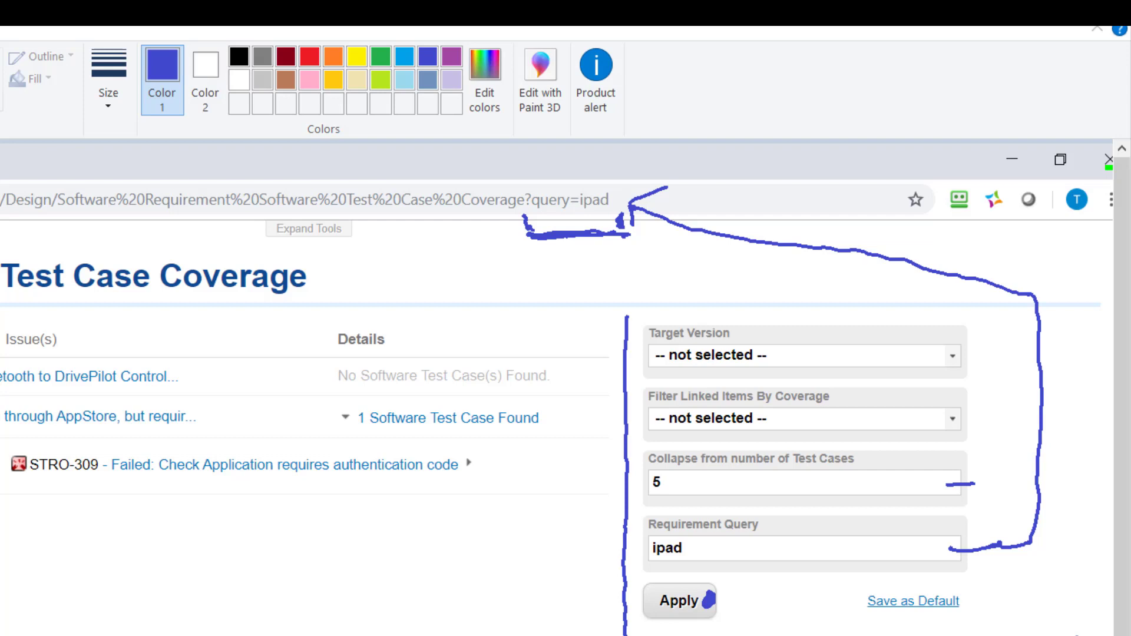
- Label query as 'ID' and ipad as 'value' with arrows, plus an arrow from the page toward the URL
drag(555, 158, 552, 182)
drag(544, 176, 559, 176)
drag(564, 157, 576, 168)
drag(577, 153, 610, 184)
mouse_move(614, 173)
mouse_down()
mouse_move(603, 186)
mouse_move(625, 188)
mouse_move(666, 159)
mouse_move(733, 159)
mouse_up()
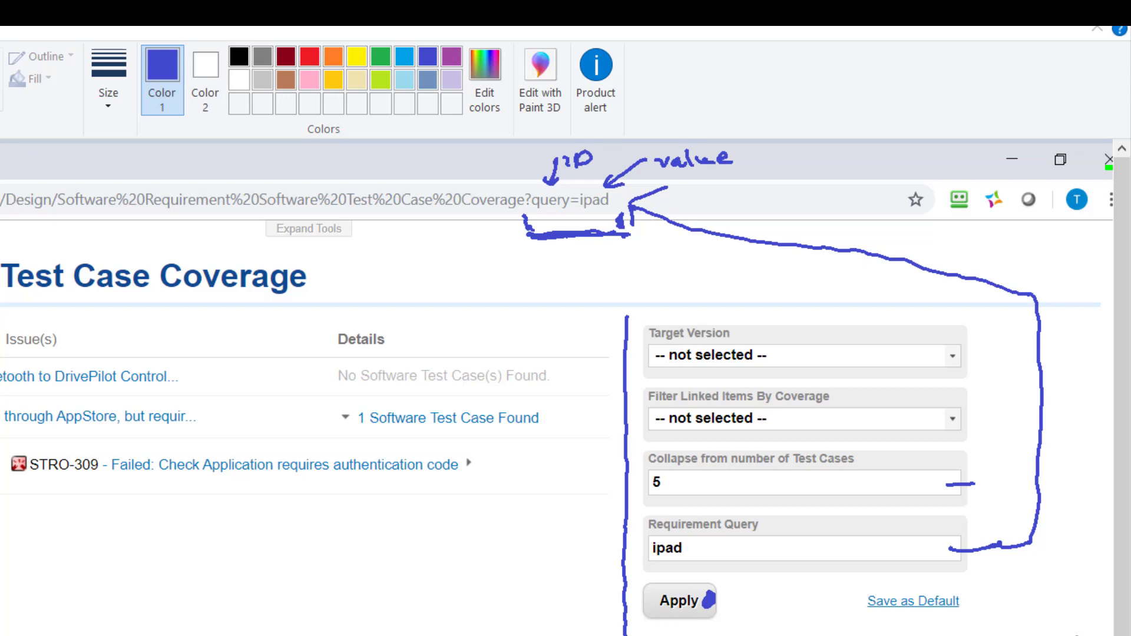
mouse_move(311, 327)
mouse_down()
mouse_move(470, 256)
mouse_move(446, 272)
mouse_up()
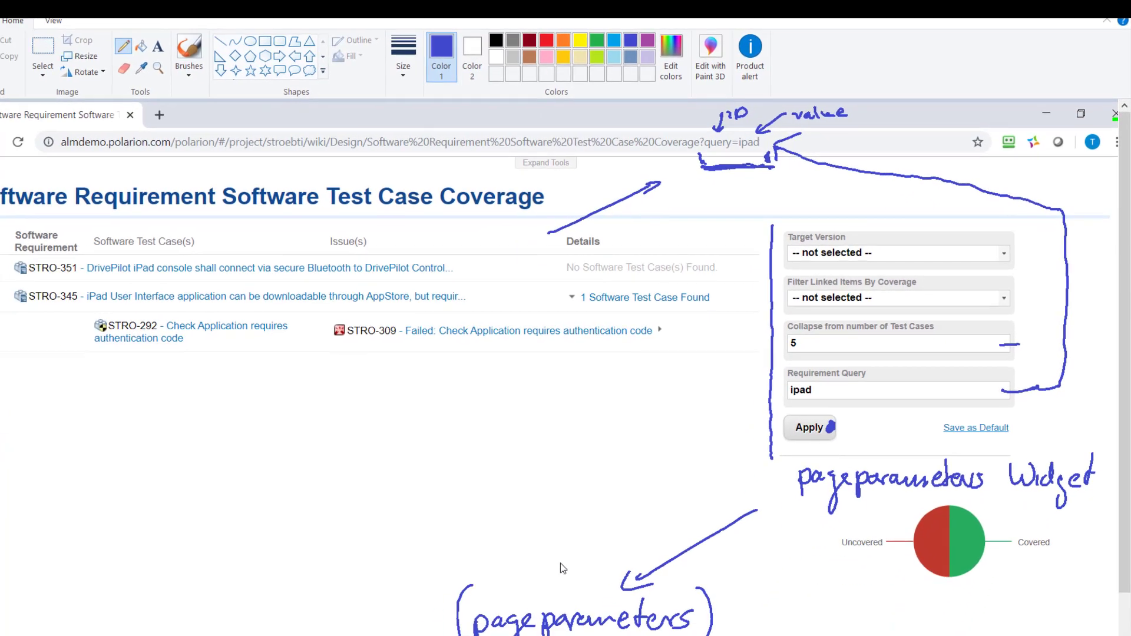
- Handwrite $pageParameters.query.value() under the report table rows, re-marking the URL's query part
mouse_move(607, 475)
mouse_down()
mouse_move(607, 498)
mouse_move(583, 499)
mouse_up()
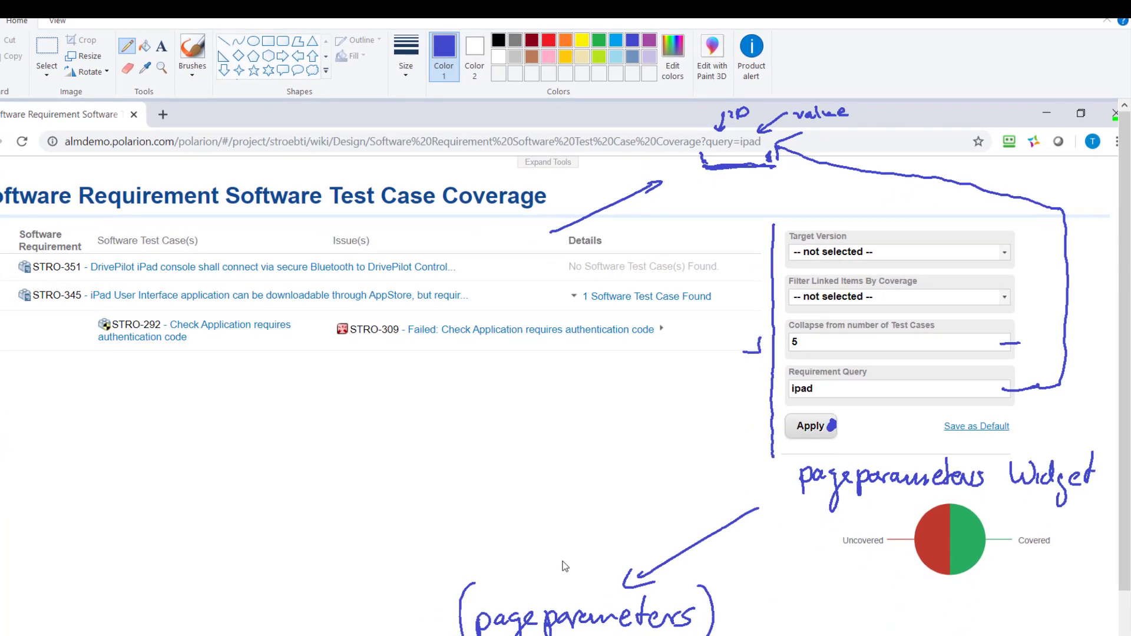
drag(162, 376, 151, 393)
mouse_move(159, 370)
mouse_down()
mouse_move(154, 395)
mouse_move(171, 400)
mouse_move(210, 396)
mouse_move(224, 373)
mouse_move(236, 396)
mouse_move(289, 397)
mouse_up()
drag(285, 386, 332, 396)
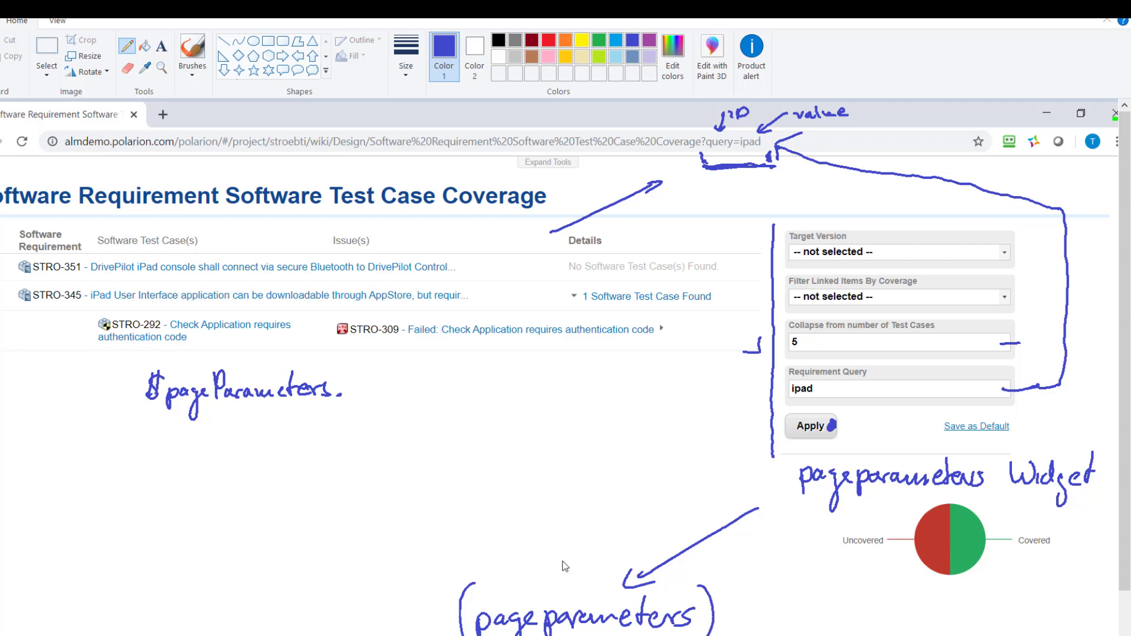
mouse_move(358, 387)
mouse_down()
mouse_move(355, 409)
mouse_move(399, 386)
mouse_move(411, 407)
mouse_up()
mouse_move(724, 152)
mouse_down()
mouse_move(704, 155)
mouse_move(730, 153)
mouse_up()
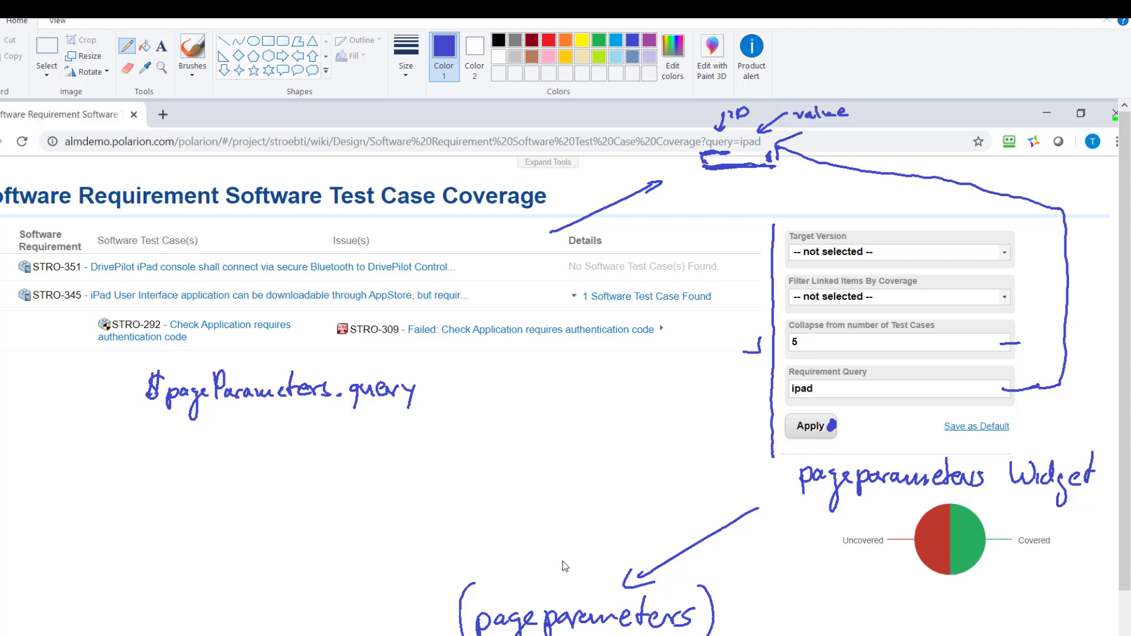
drag(434, 383, 502, 392)
drag(513, 373, 515, 398)
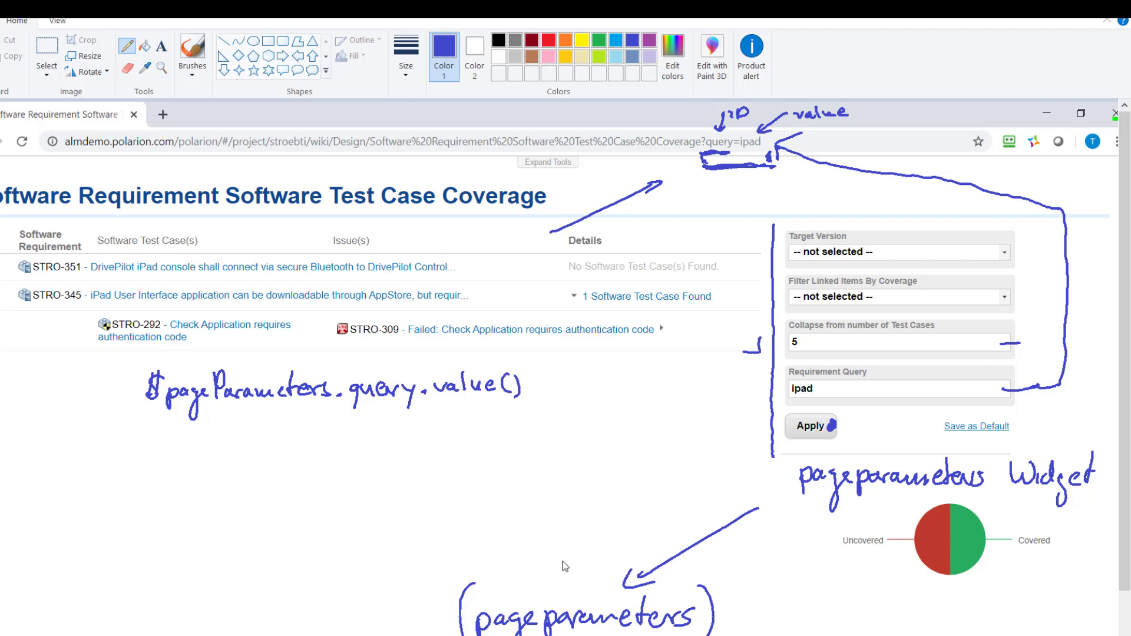
- Write #IF before the expression and #END after value()
drag(11, 378, 5, 400)
mouse_move(20, 378)
mouse_down()
mouse_move(14, 400)
mouse_move(23, 384)
mouse_up()
mouse_move(1, 394)
mouse_down()
mouse_move(39, 397)
mouse_move(57, 380)
mouse_up()
drag(43, 391, 53, 390)
mouse_move(613, 378)
mouse_down()
mouse_move(616, 398)
mouse_move(591, 393)
mouse_up()
mouse_move(602, 375)
mouse_down()
mouse_move(598, 394)
mouse_move(608, 381)
mouse_up()
mouse_move(590, 390)
mouse_down()
mouse_move(631, 378)
mouse_move(623, 389)
mouse_up()
drag(623, 398, 647, 381)
drag(655, 381, 650, 396)
drag(650, 382, 648, 396)
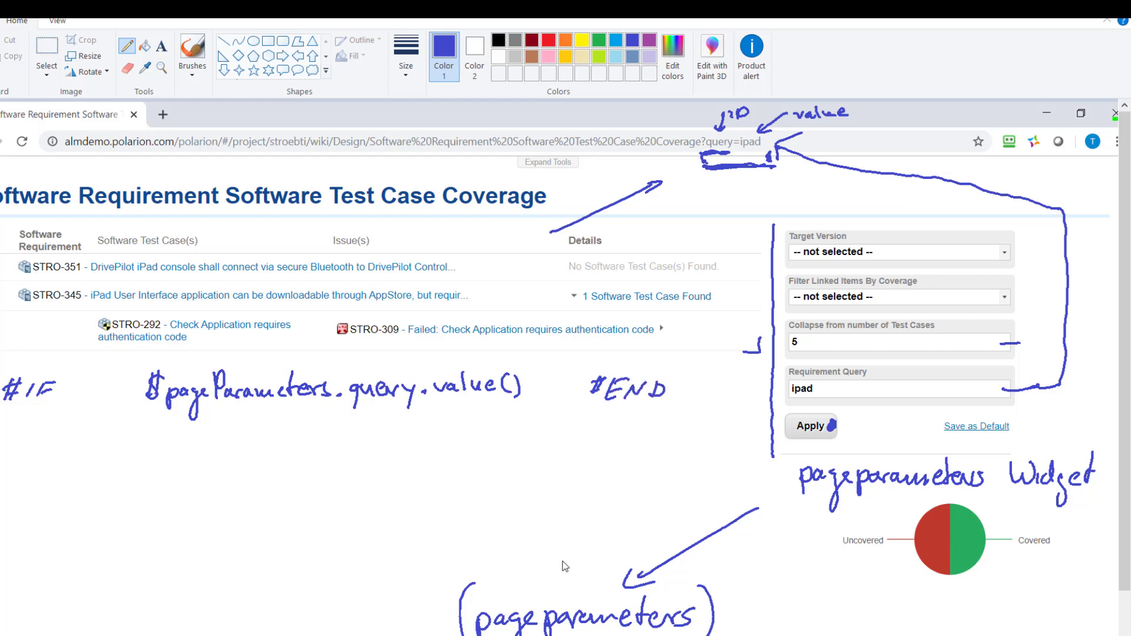
- Add parentheses and an arrow noting 'is it not empty', underline the expression, and point to STRO-309
drag(61, 425, 83, 402)
mouse_move(75, 405)
mouse_down()
mouse_move(91, 398)
mouse_move(89, 411)
mouse_move(67, 401)
mouse_move(100, 407)
mouse_up()
click(45, 440)
mouse_move(45, 447)
mouse_down()
mouse_move(44, 460)
mouse_move(91, 434)
mouse_move(135, 455)
mouse_up()
drag(141, 434, 139, 456)
mouse_move(70, 482)
mouse_down()
mouse_move(99, 490)
mouse_move(102, 504)
mouse_up()
mouse_move(102, 489)
mouse_down()
mouse_move(114, 492)
mouse_move(115, 474)
mouse_up()
mouse_move(117, 482)
mouse_down()
mouse_move(130, 492)
mouse_move(121, 512)
mouse_up()
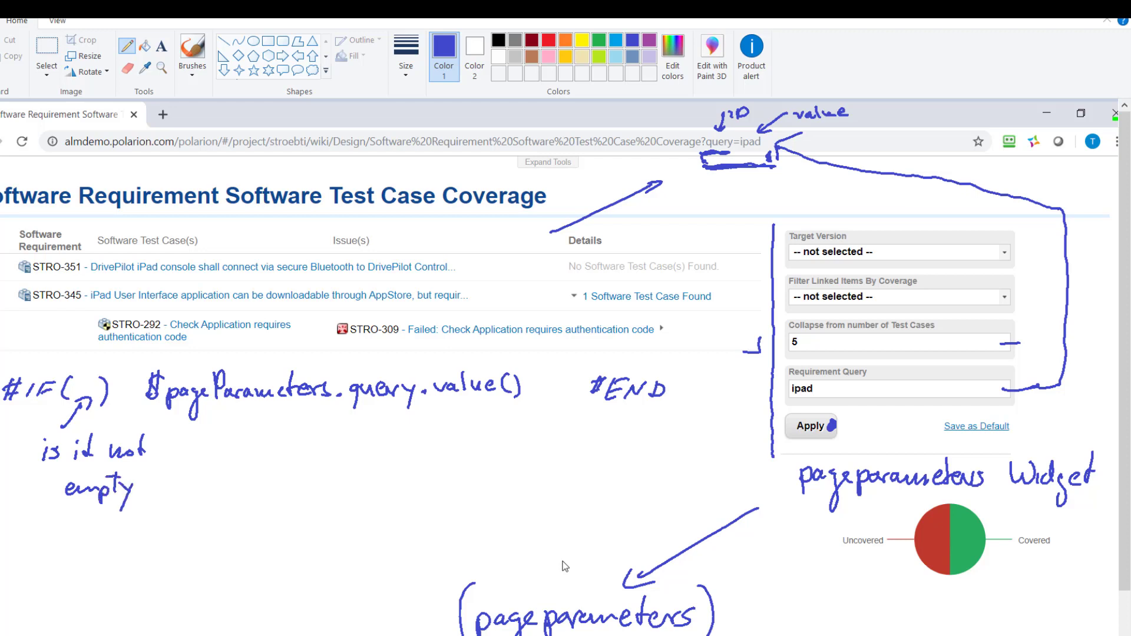
drag(137, 409, 557, 407)
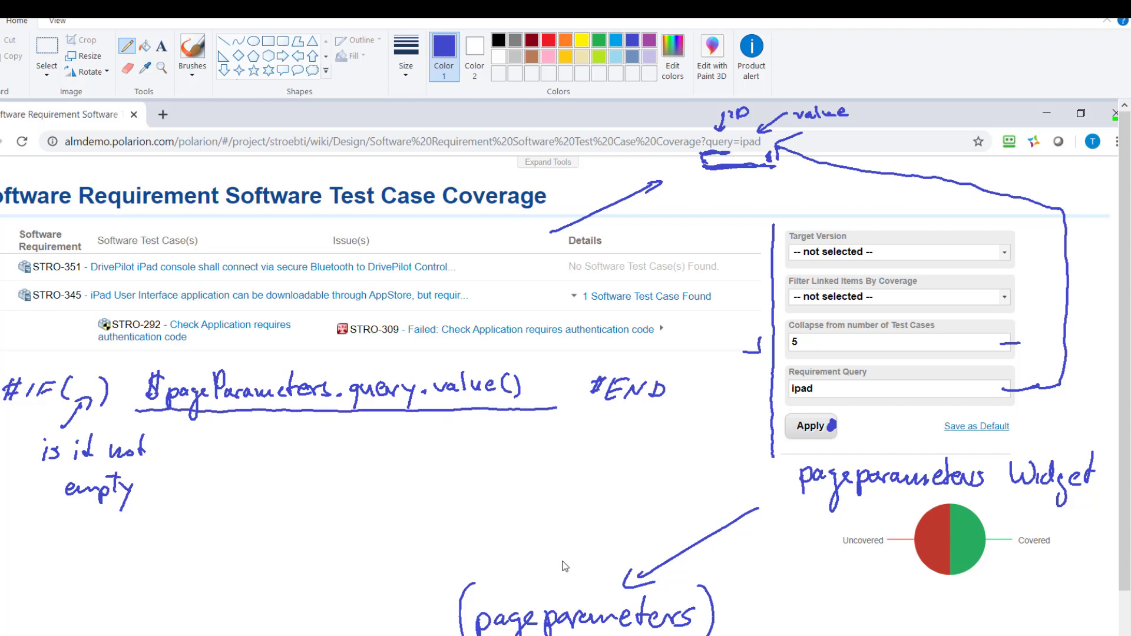
mouse_move(401, 364)
mouse_down()
mouse_move(392, 335)
mouse_move(403, 341)
mouse_up()
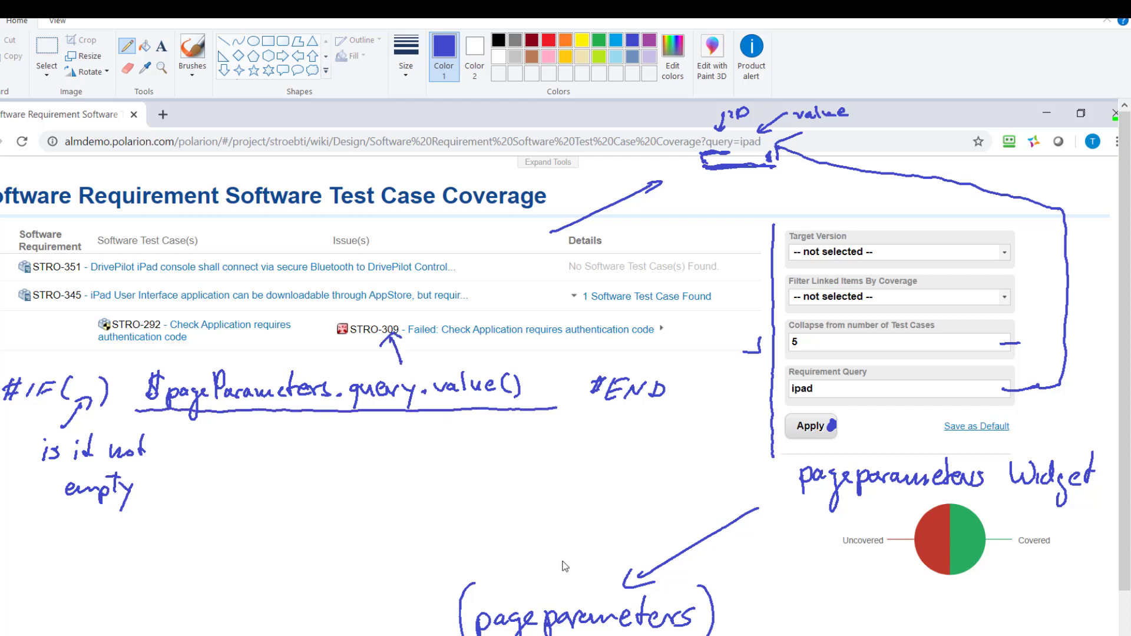